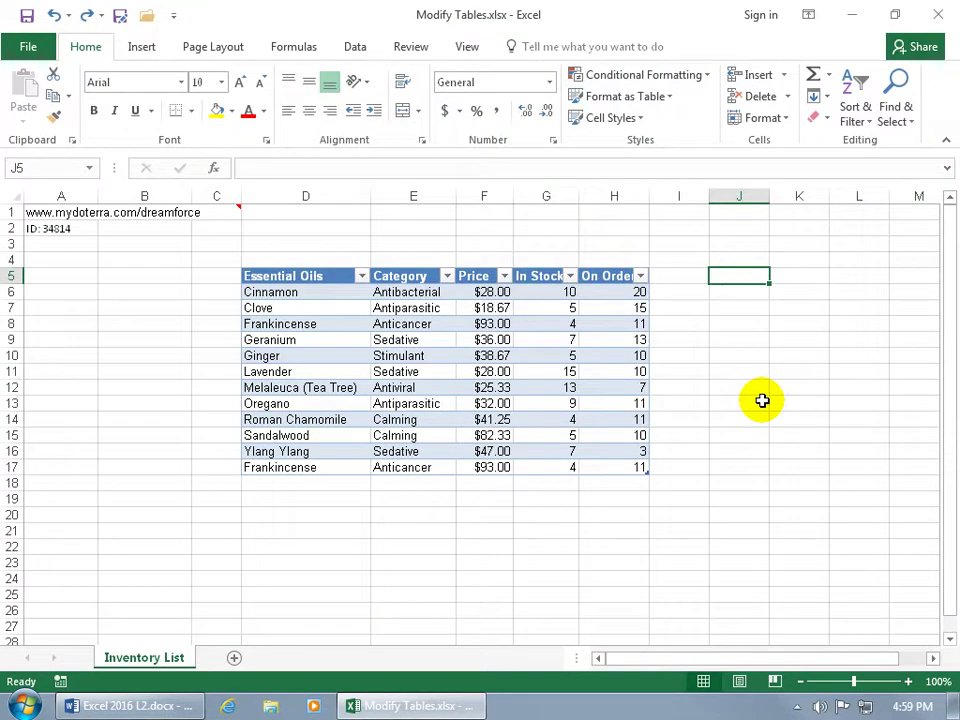
Insert a table column before the Essential Oils column.
{"action": "right_click", "coordinate": [319, 404]}
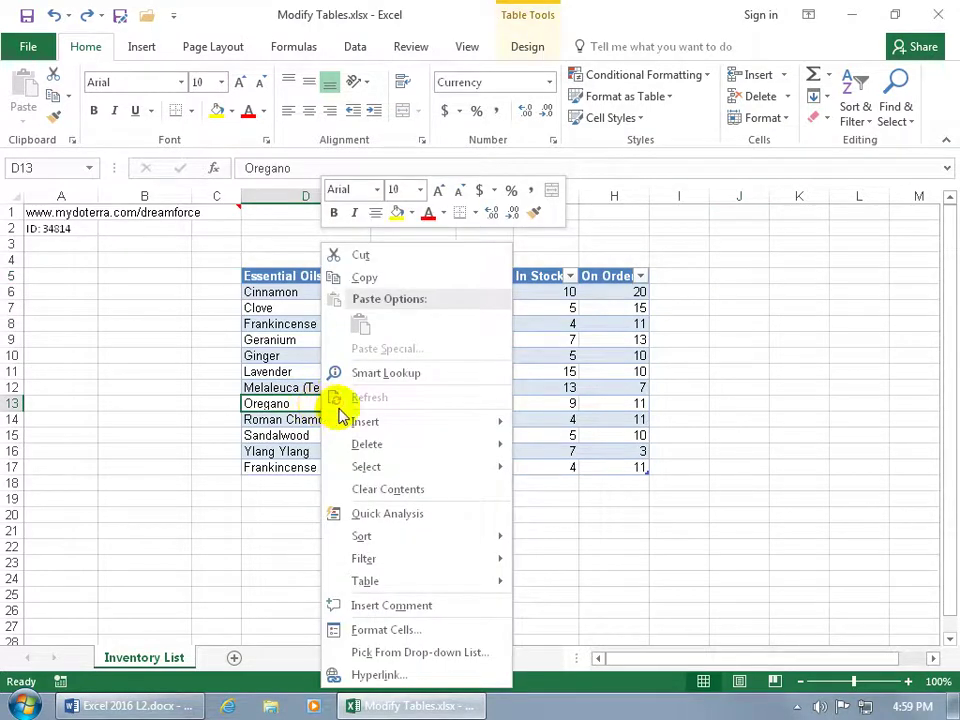
{"action": "mouse_move", "coordinate": [364, 422]}
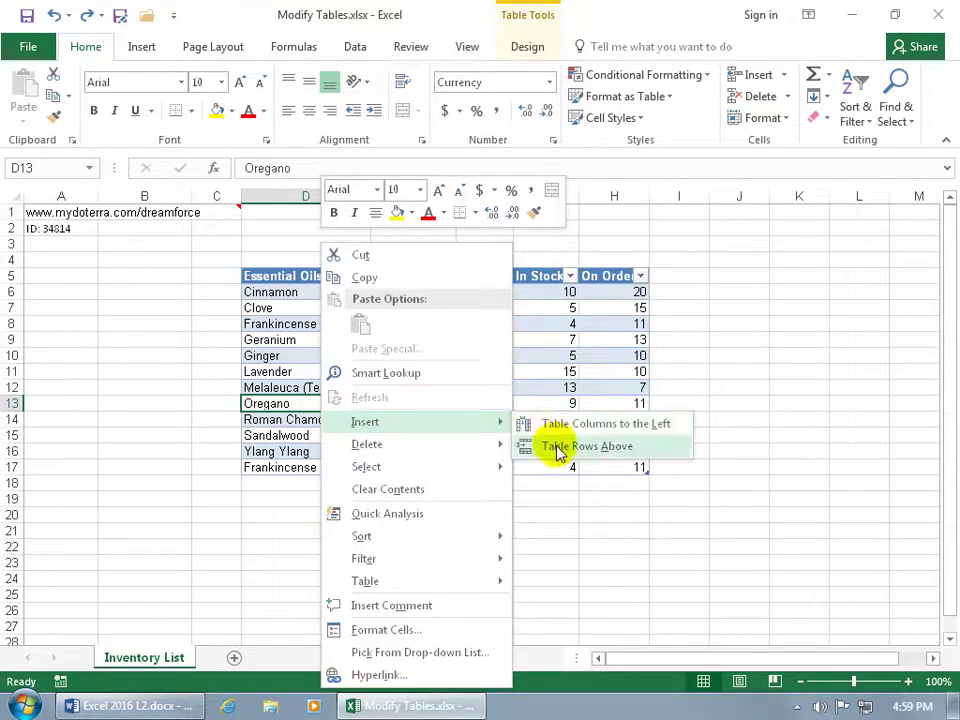
{"action": "left_click", "coordinate": [566, 424]}
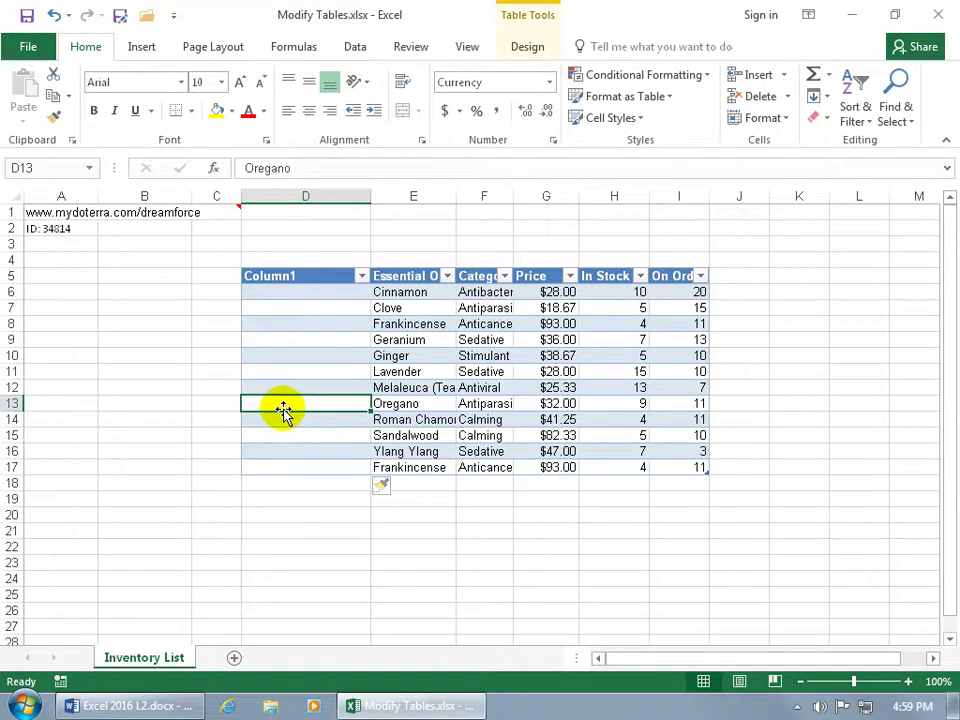
Delete the blank table column in front of Essential Oils.
{"action": "right_click", "coordinate": [291, 405]}
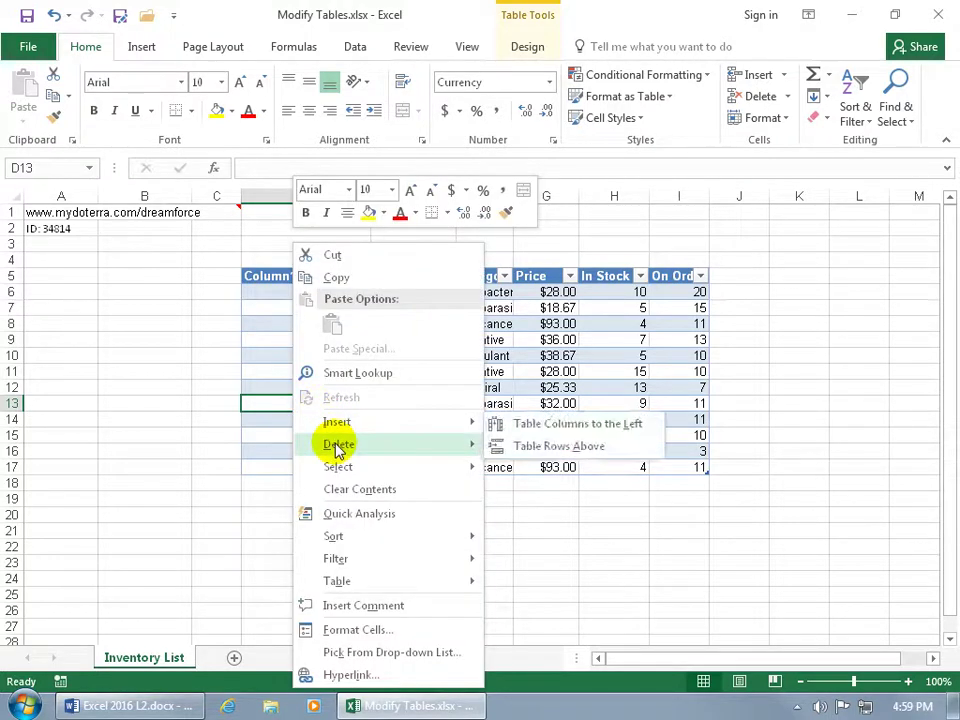
{"action": "mouse_move", "coordinate": [337, 449]}
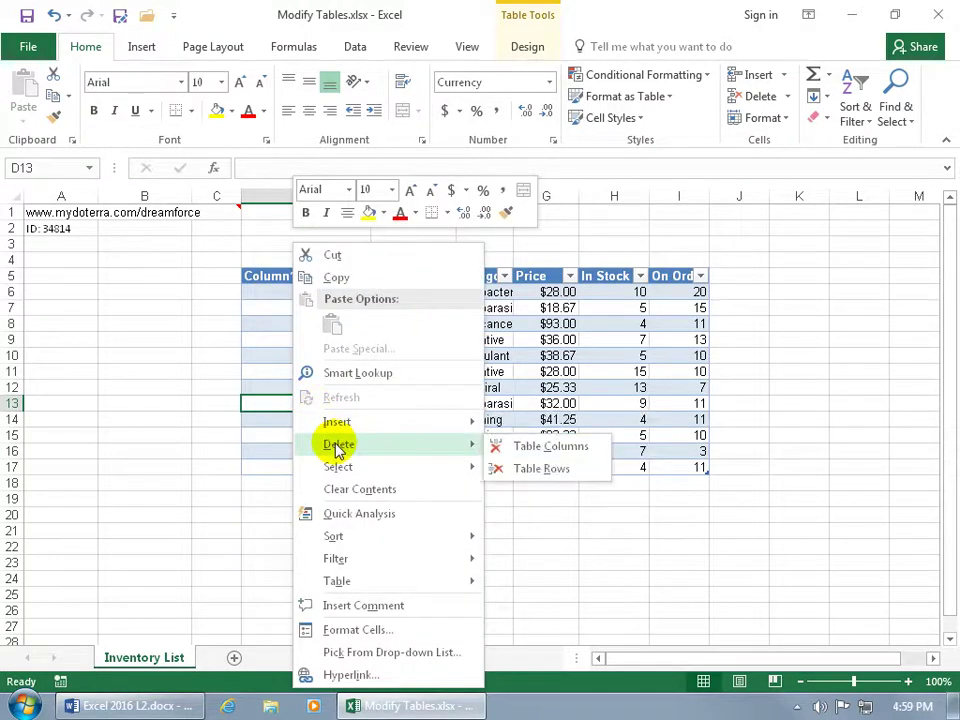
{"action": "left_click", "coordinate": [531, 450]}
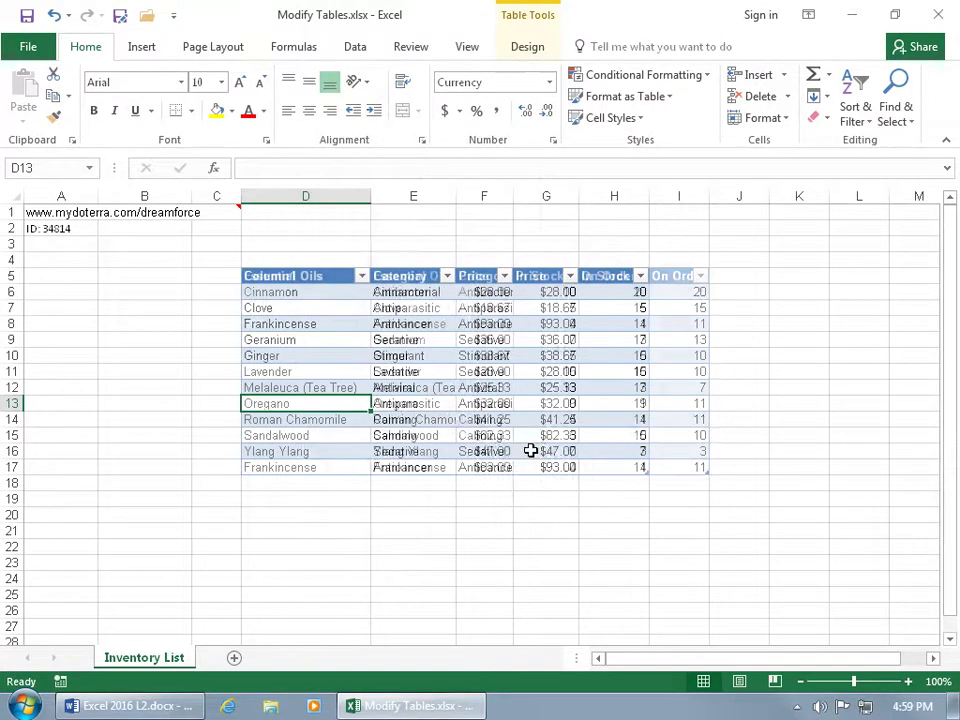
Insert a table row below the last Frankincense row and undo the insertion.
{"action": "right_click", "coordinate": [324, 470]}
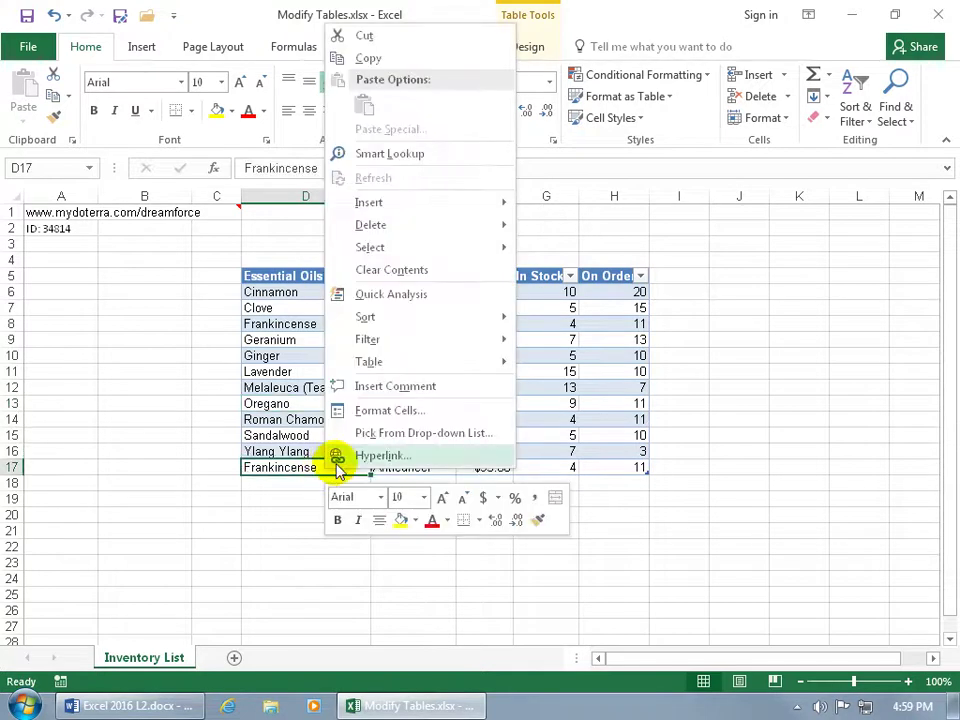
{"action": "mouse_move", "coordinate": [418, 205]}
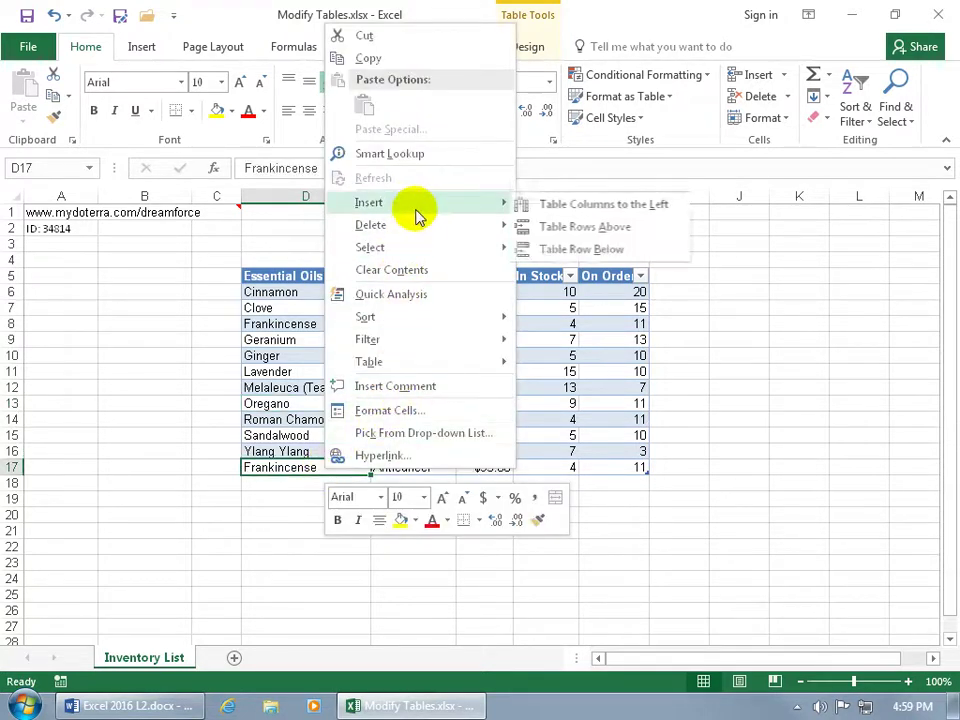
{"action": "left_click", "coordinate": [579, 250]}
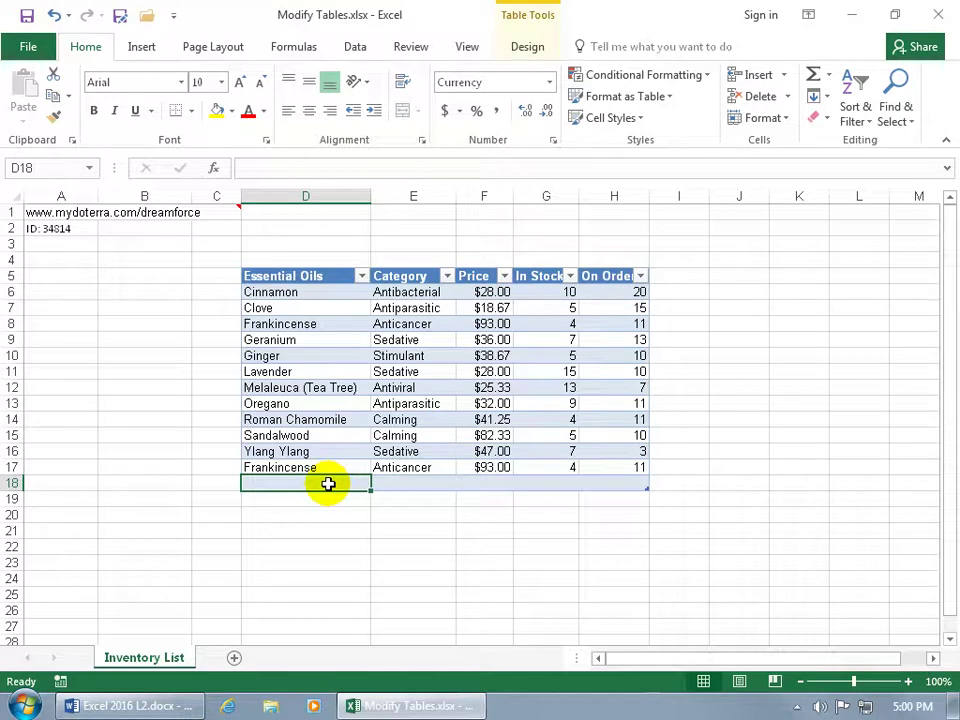
{"action": "left_click", "coordinate": [52, 15]}
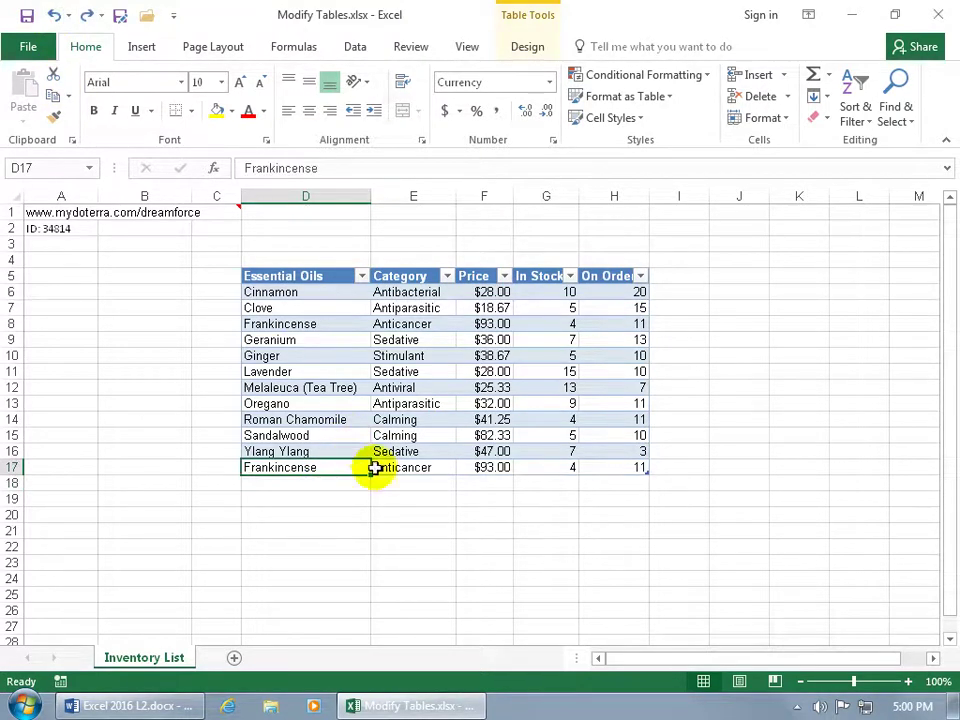
Append a table row with Ylang Ylang, category Sedative, price 47, 7 in stock and 3 on order.
{"action": "left_click", "coordinate": [610, 466]}
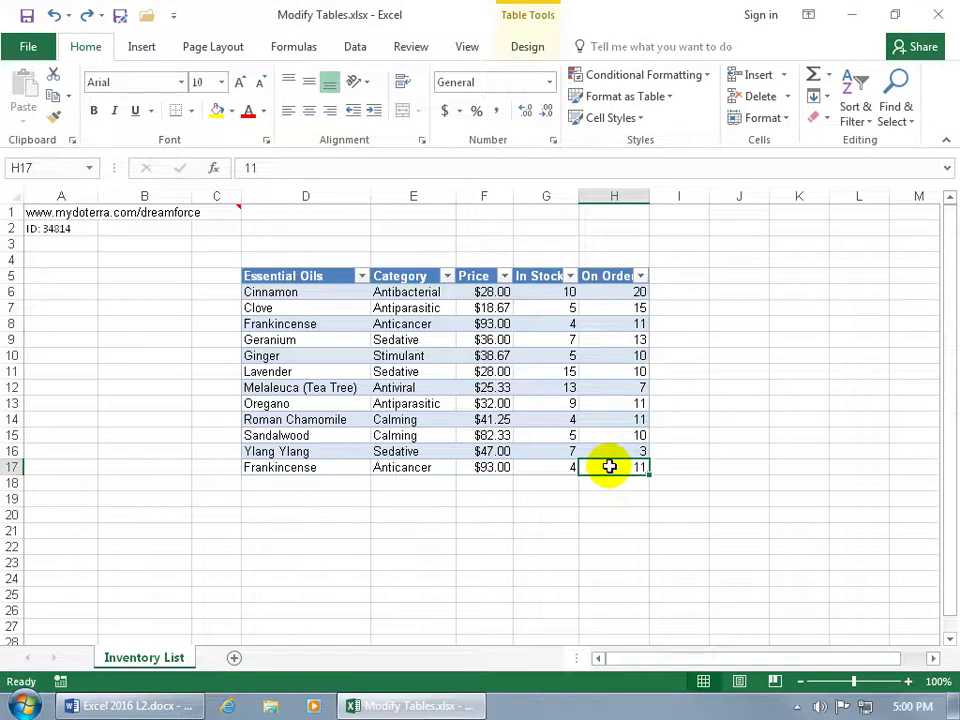
{"action": "key", "text": "Tab"}
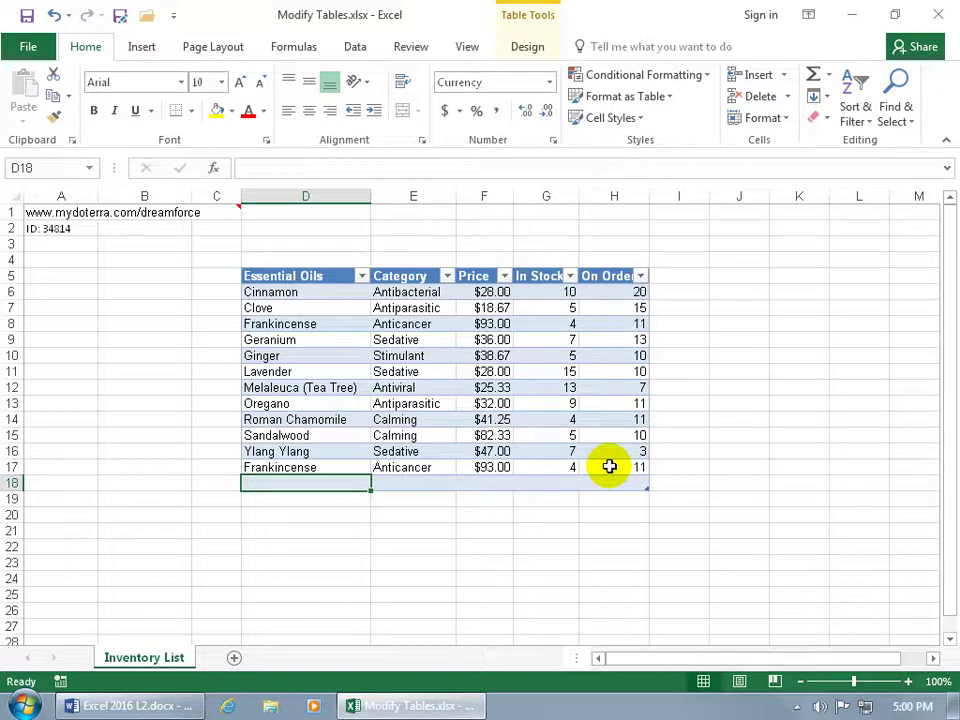
{"action": "type", "text": "Ylang Ylang"}
{"action": "key", "text": "Tab"}
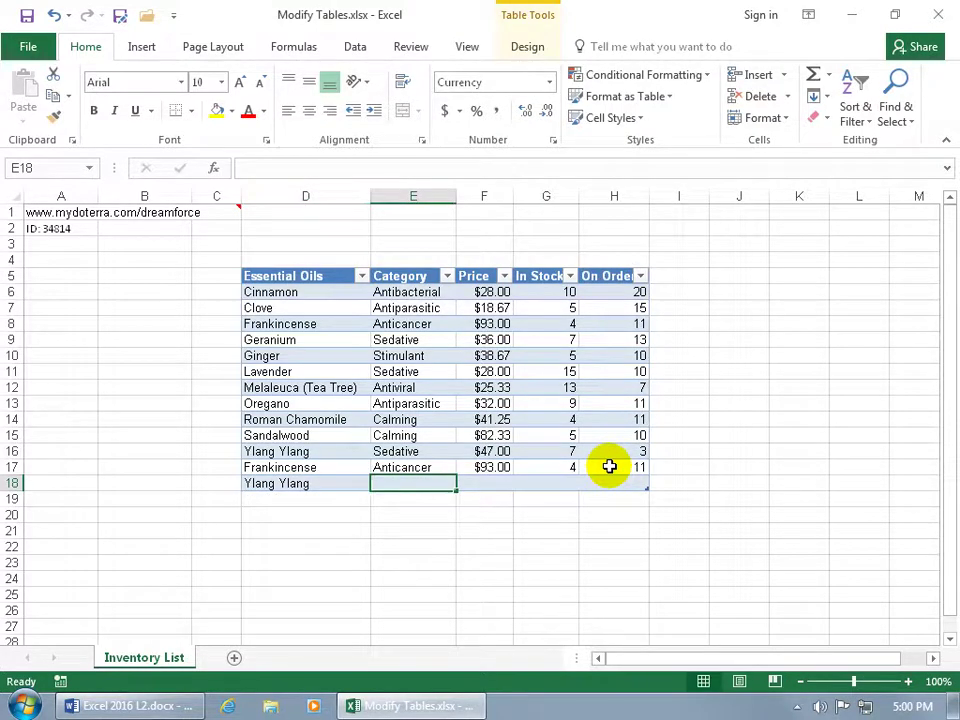
{"action": "type", "text": "sedative"}
{"action": "key", "text": "Tab"}
{"action": "type", "text": "47"}
{"action": "key", "text": "Tab"}
{"action": "type", "text": "7"}
{"action": "key", "text": "Tab"}
{"action": "type", "text": "3"}
{"action": "key", "text": "Return"}
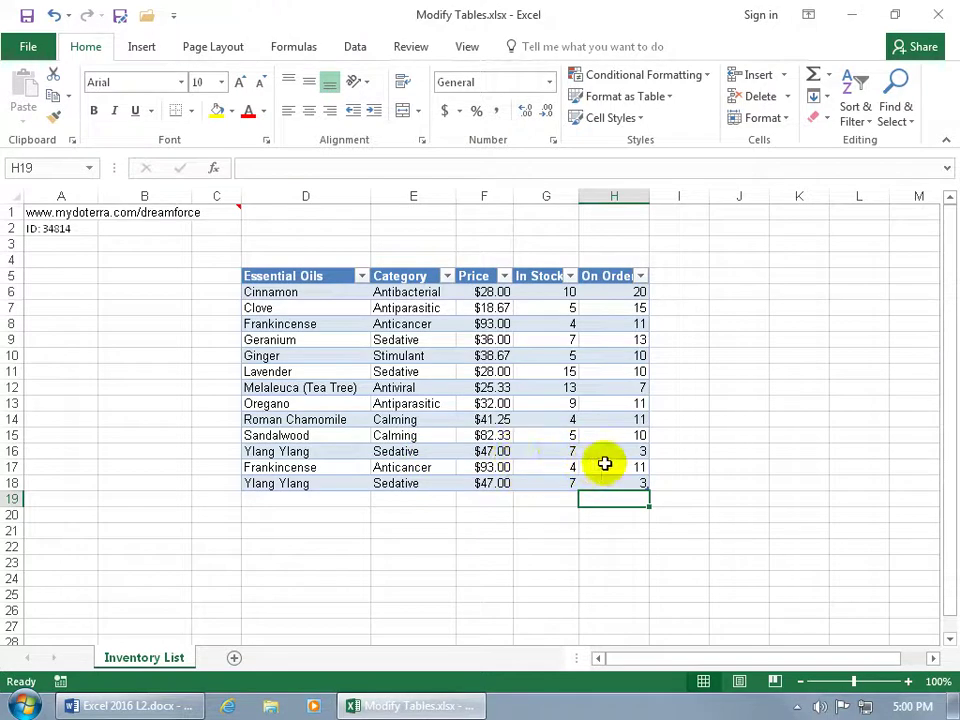
Check the repeated Ylang Ylang and Frankincense rows and open the Remove Duplicates settings for the table.
{"action": "left_click", "coordinate": [290, 485]}
{"action": "left_click", "coordinate": [315, 451]}
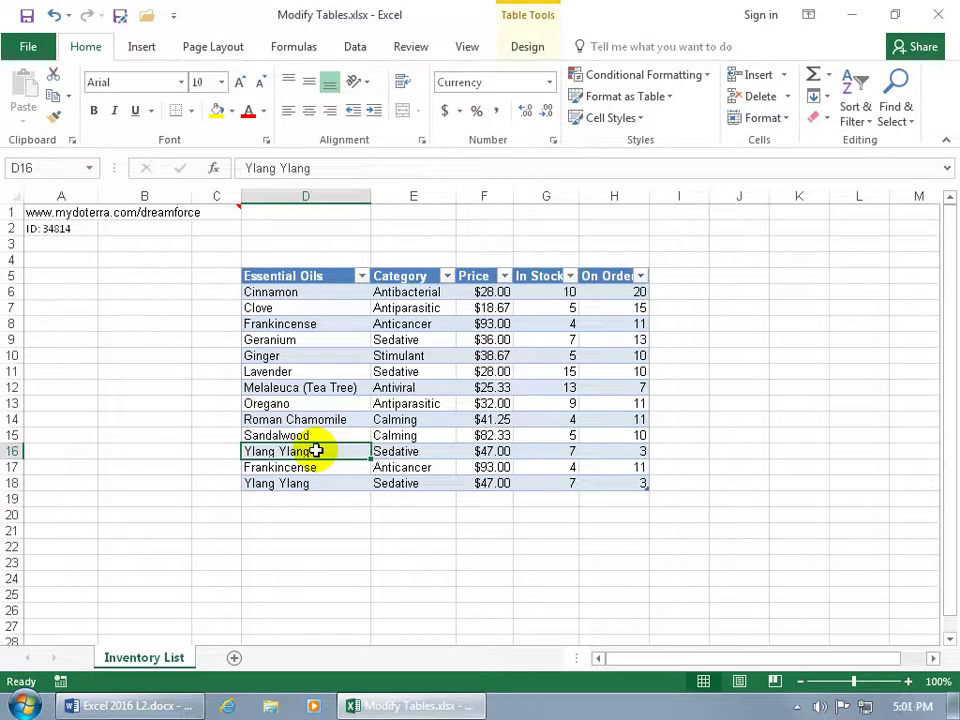
{"action": "left_click", "coordinate": [314, 465]}
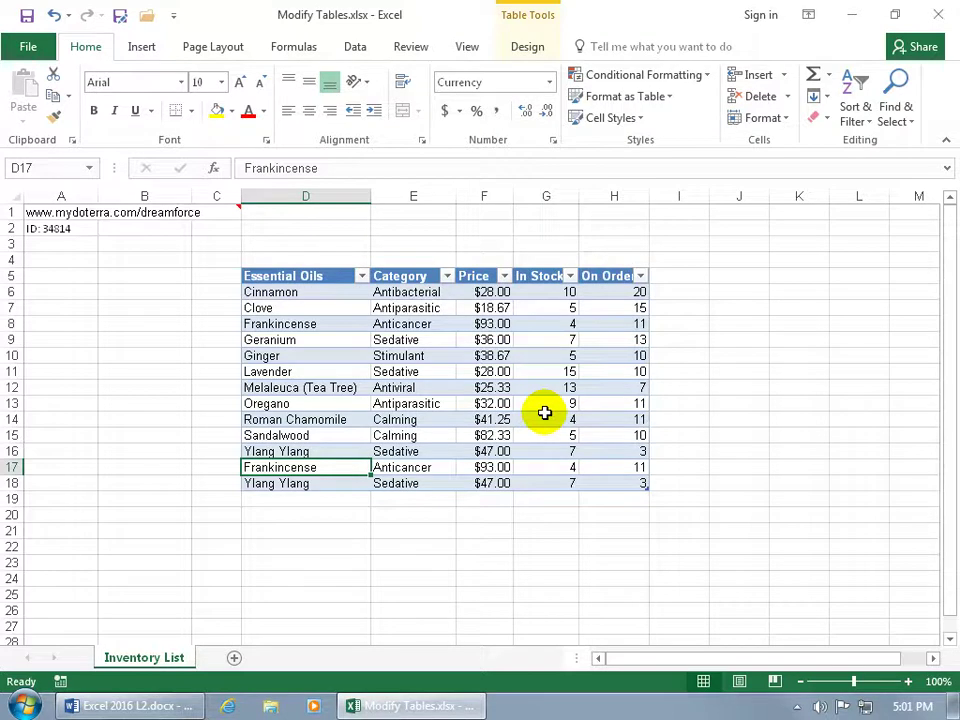
{"action": "left_click", "coordinate": [530, 49]}
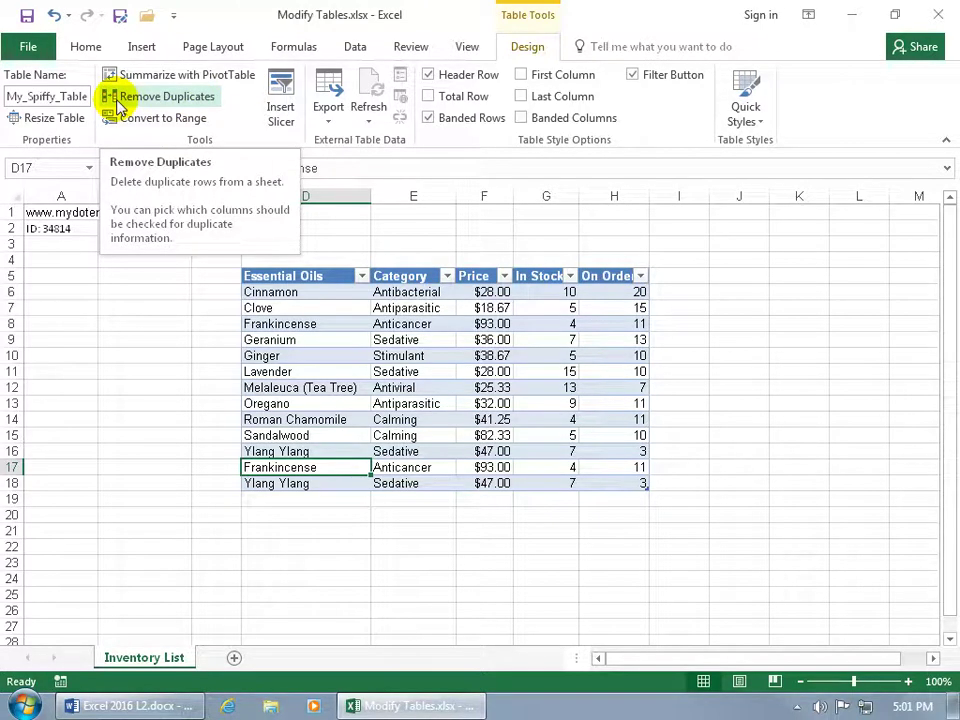
{"action": "left_click", "coordinate": [360, 50]}
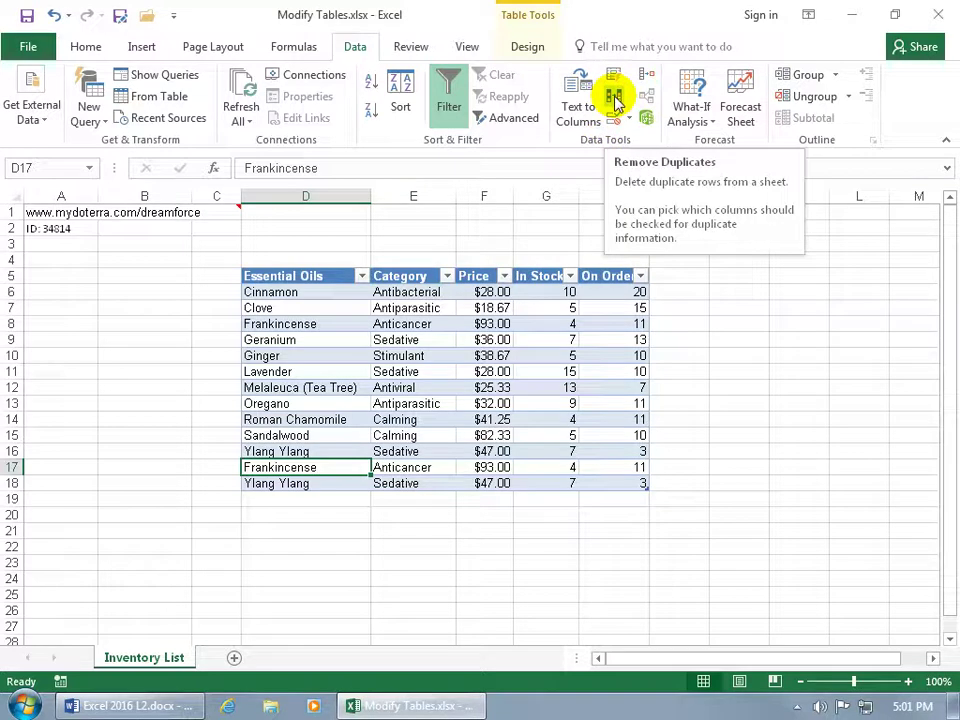
{"action": "left_click", "coordinate": [530, 48]}
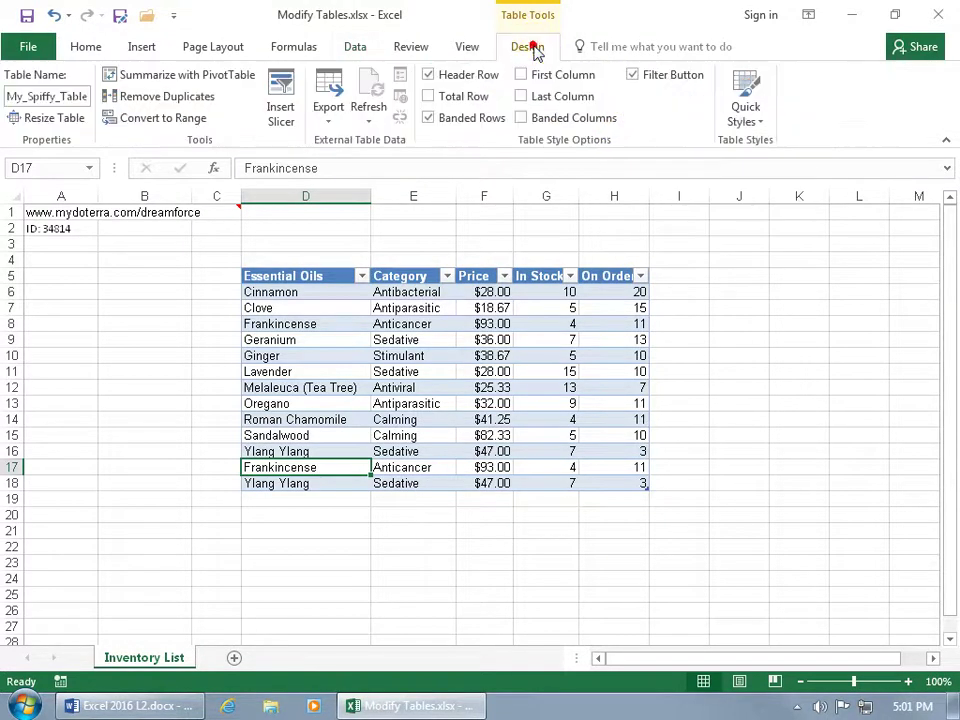
{"action": "left_click", "coordinate": [185, 104]}
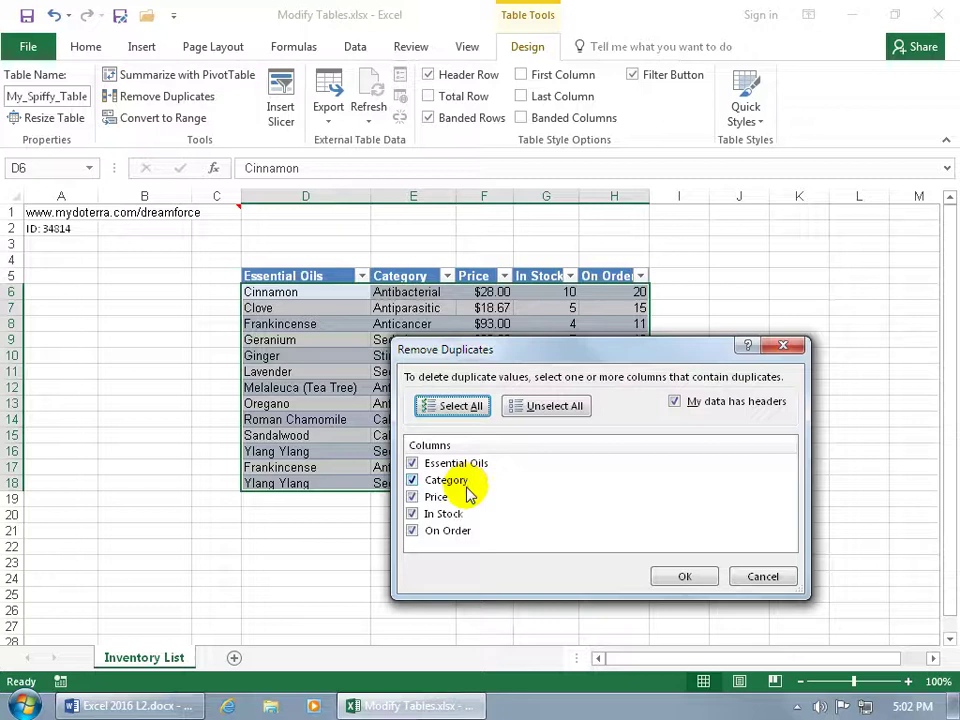
Limit the duplicate check to the Essential Oils column by excluding Category, Price, In Stock and On Order.
{"action": "left_click", "coordinate": [412, 481]}
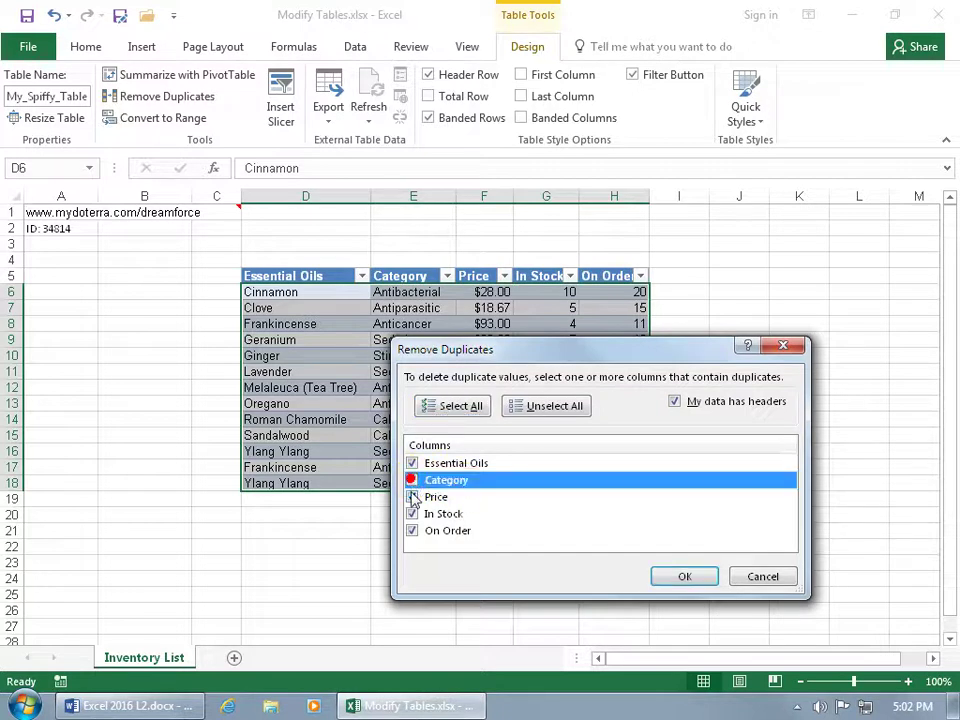
{"action": "left_click", "coordinate": [412, 497]}
{"action": "left_click", "coordinate": [412, 514]}
{"action": "left_click", "coordinate": [412, 530]}
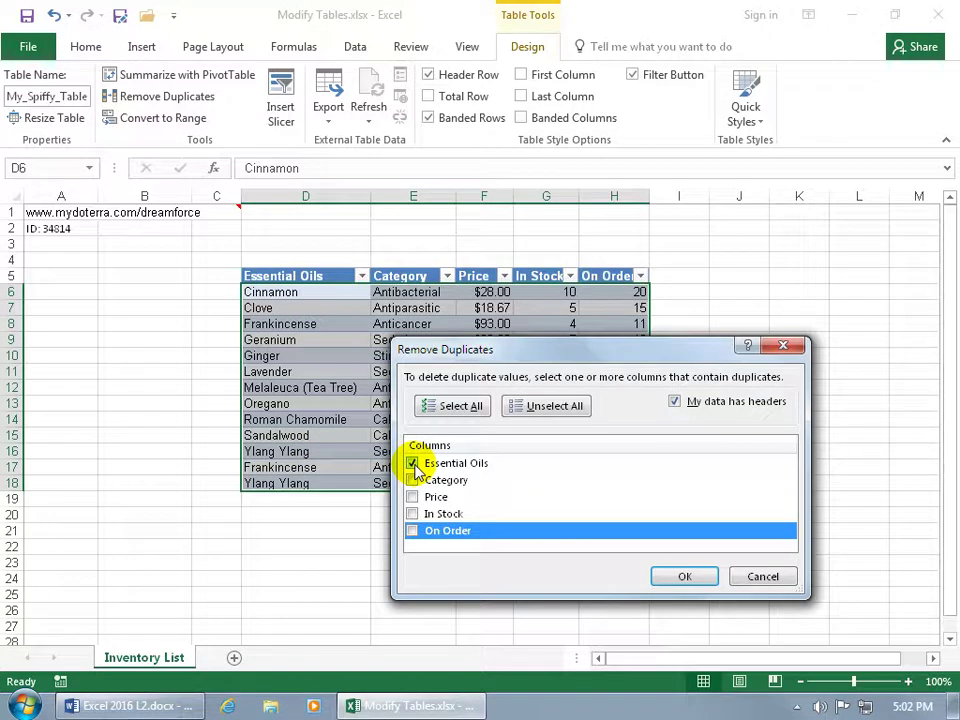
Include Category, Price, In Stock and On Order in the duplicate check again.
{"action": "left_click", "coordinate": [413, 481]}
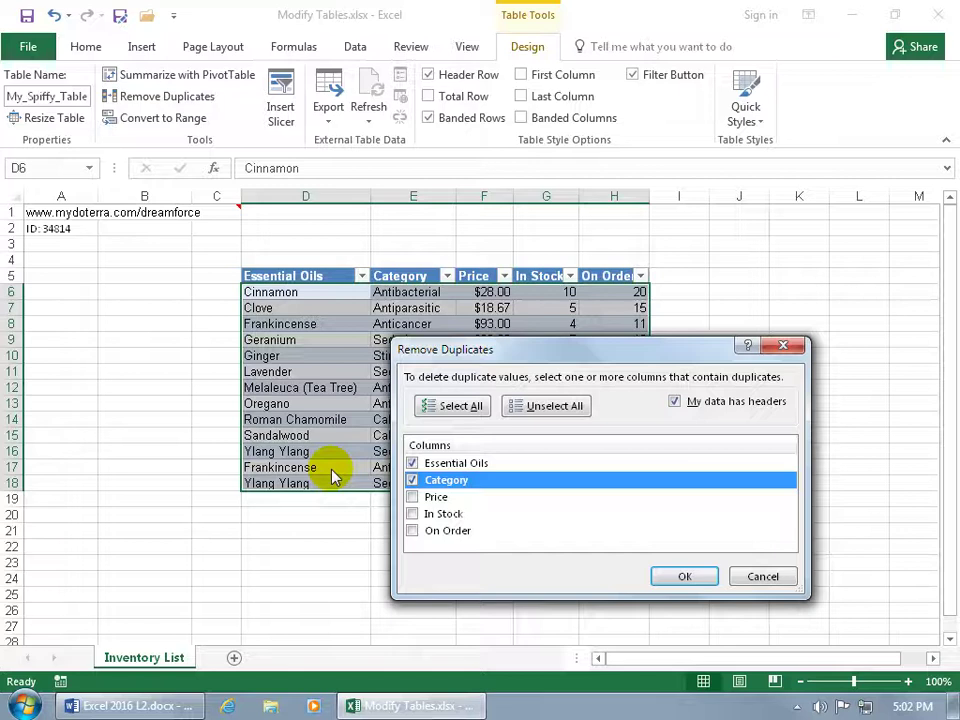
{"action": "left_click", "coordinate": [415, 481]}
{"action": "left_click", "coordinate": [413, 497]}
{"action": "left_click", "coordinate": [412, 514]}
{"action": "left_click", "coordinate": [412, 531]}
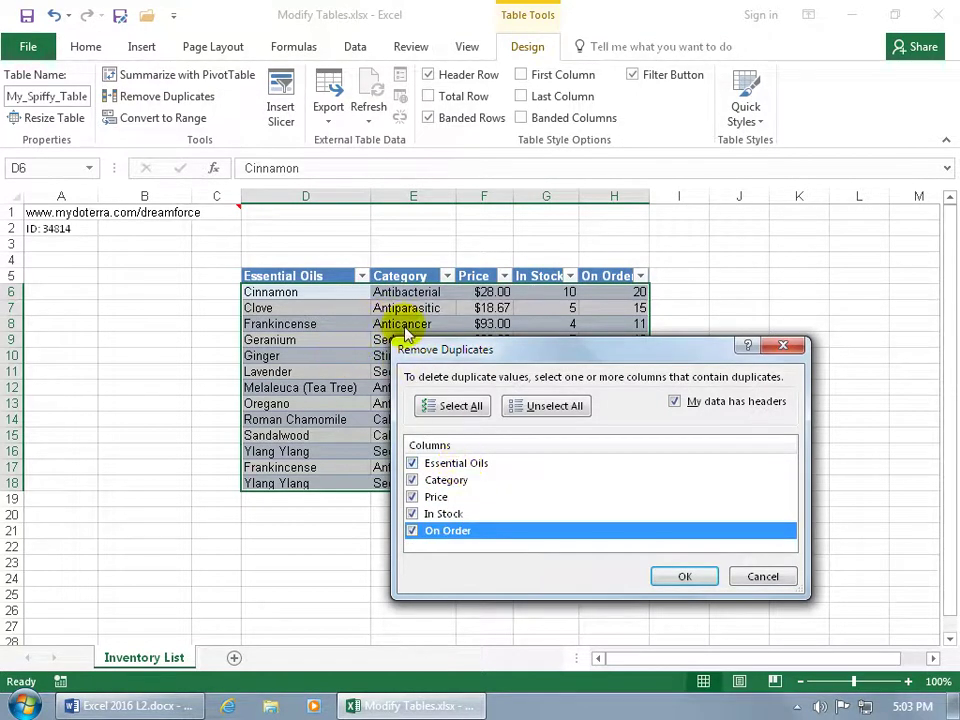
Remove the rows that are duplicated across all five table columns and dismiss the result message.
{"action": "left_click_drag", "start_coordinate": [470, 350], "coordinate": [615, 452]}
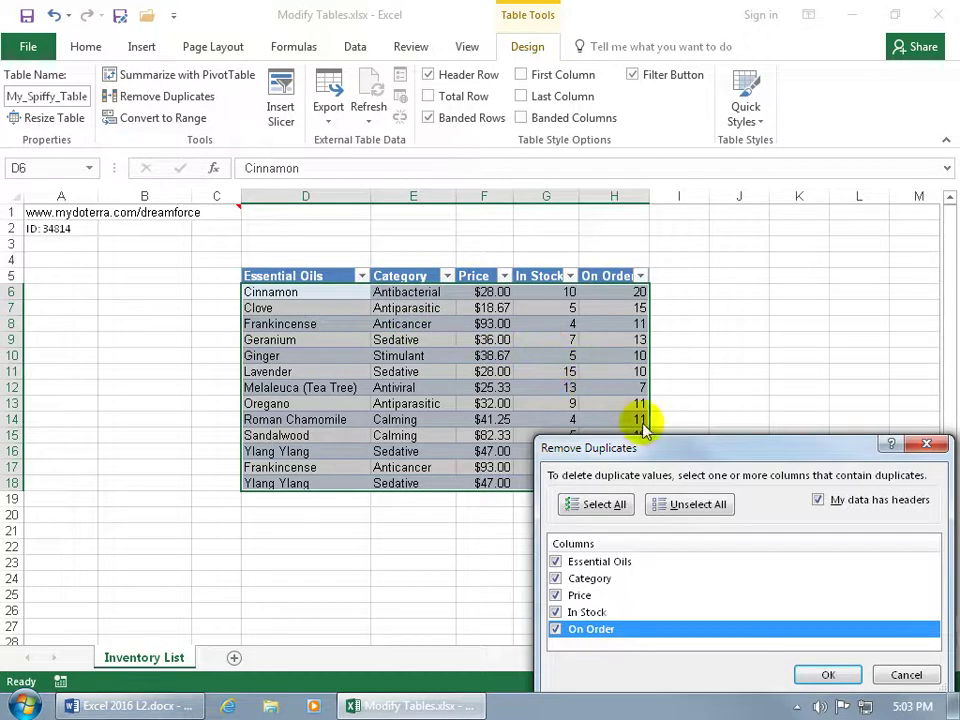
{"action": "left_click_drag", "start_coordinate": [666, 452], "coordinate": [368, 318]}
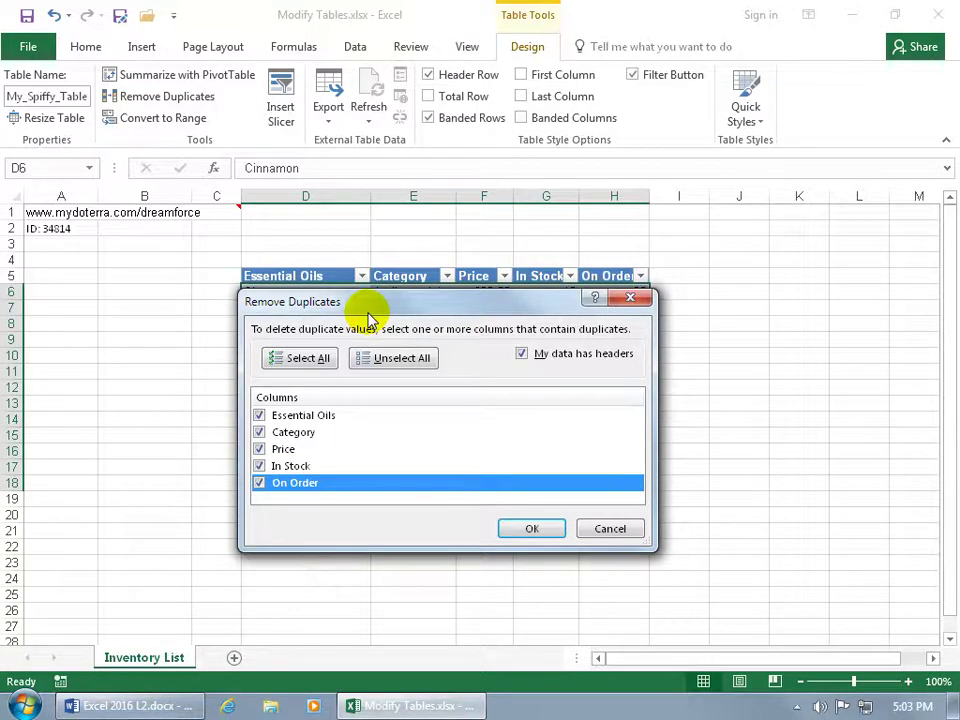
{"action": "left_click", "coordinate": [535, 532]}
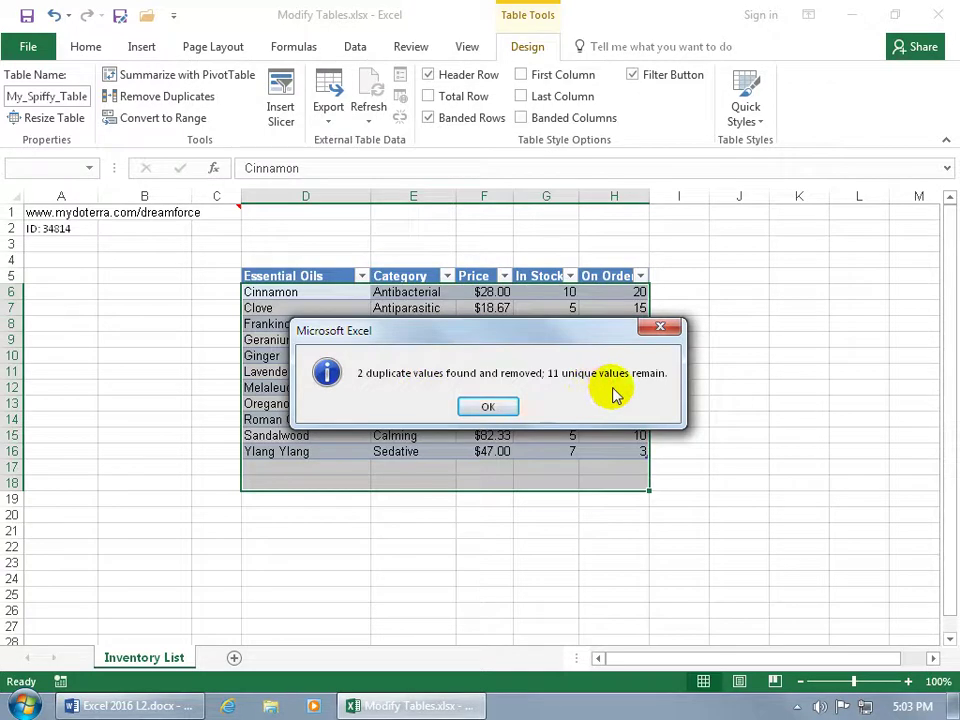
{"action": "left_click", "coordinate": [492, 407]}
Review the remaining Ylang Ylang and Frankincense entries and add a total row to the table.
{"action": "left_click", "coordinate": [321, 296]}
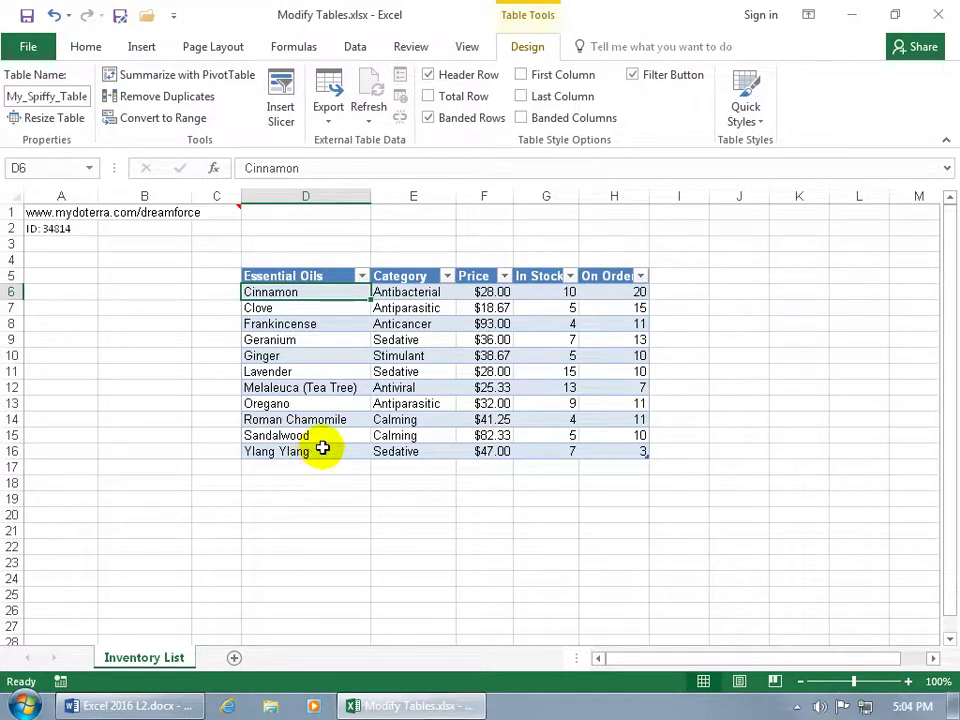
{"action": "left_click", "coordinate": [320, 451]}
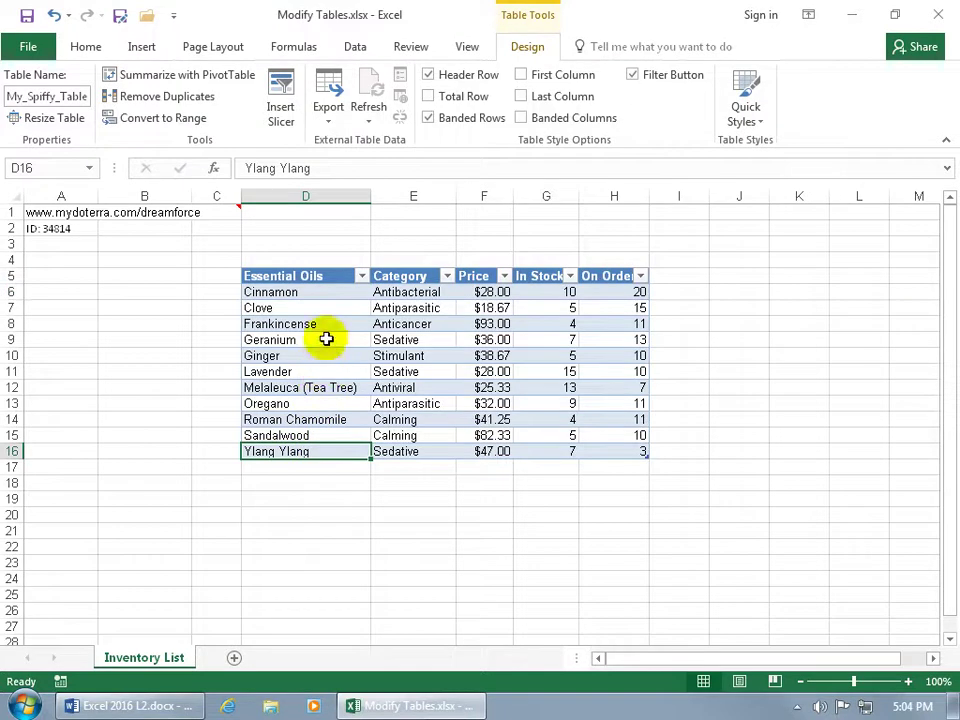
{"action": "left_click", "coordinate": [326, 325]}
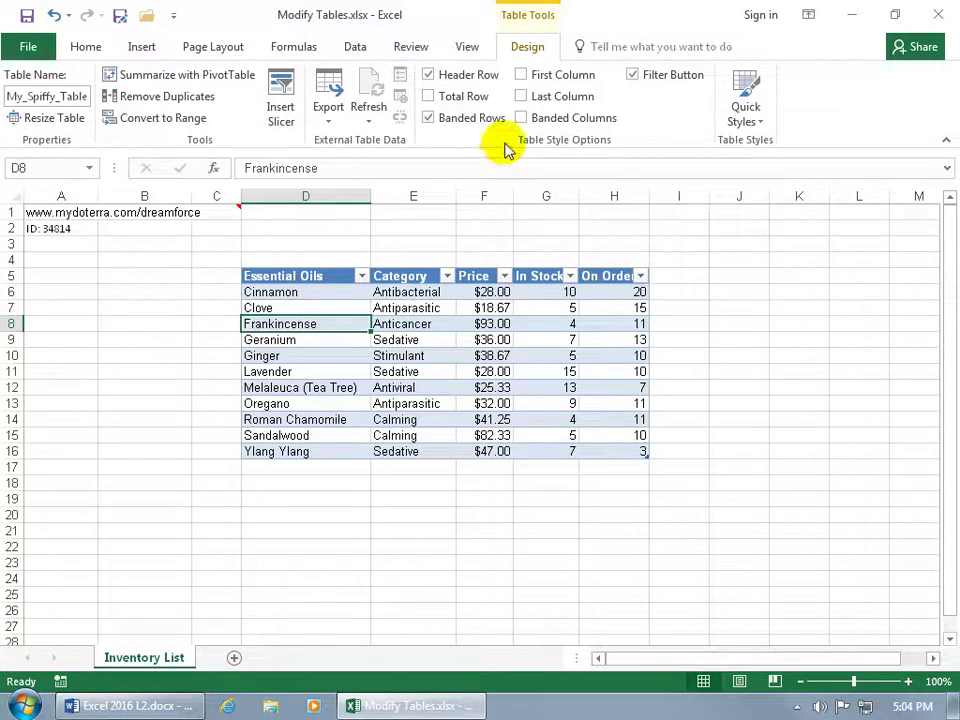
{"action": "left_click", "coordinate": [429, 96]}
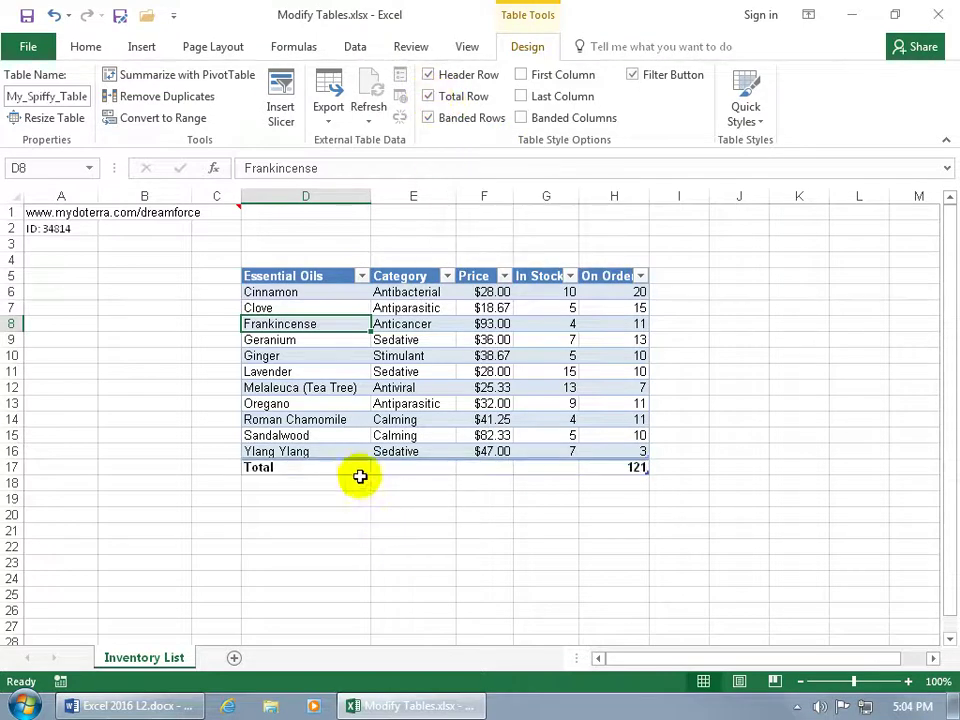
Set the total row's Price cell F17 to the Average function.
{"action": "left_click", "coordinate": [418, 467]}
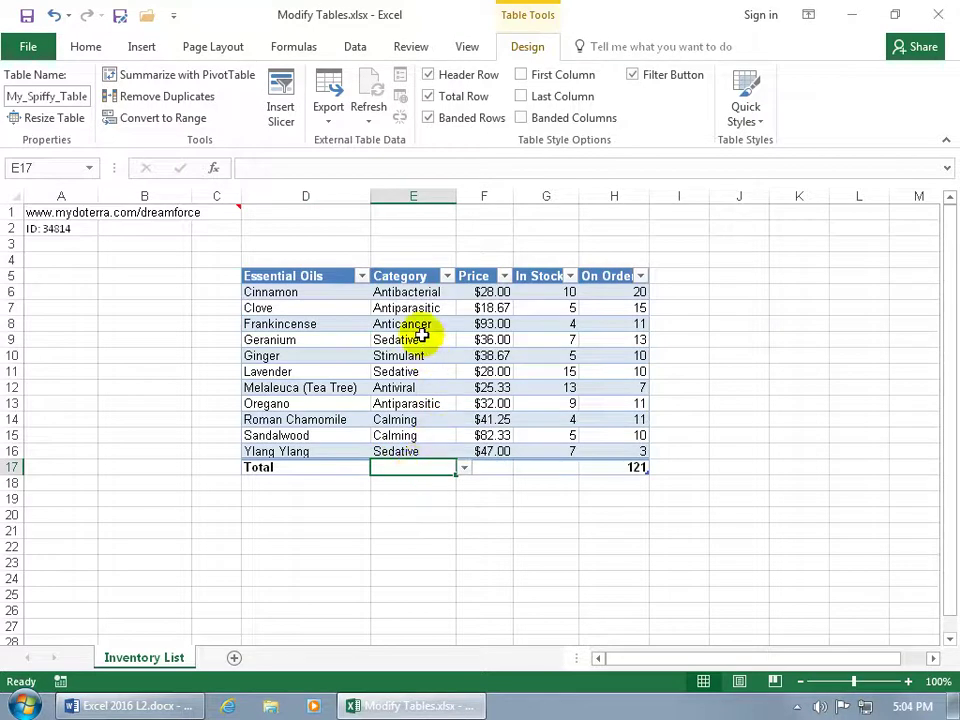
{"action": "left_click", "coordinate": [464, 470]}
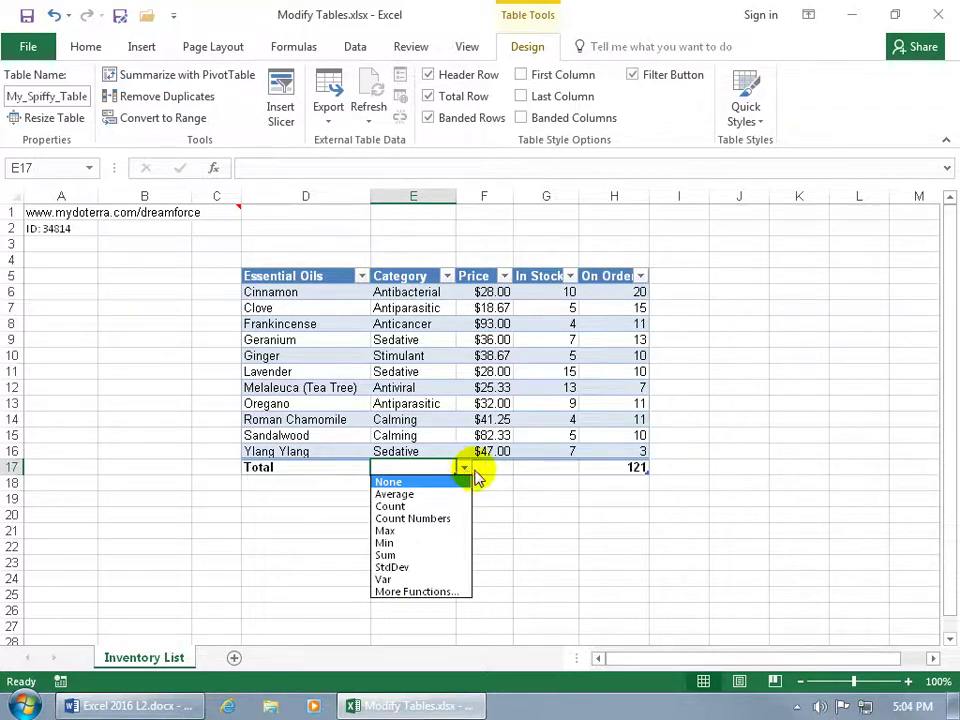
{"action": "left_click", "coordinate": [497, 468]}
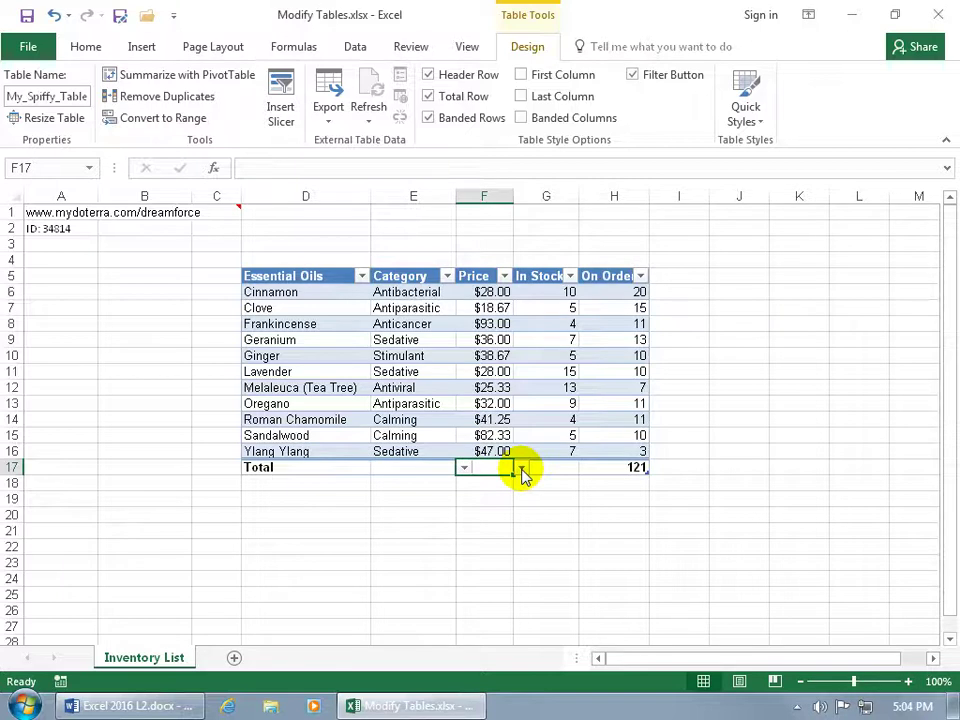
{"action": "left_click", "coordinate": [521, 468]}
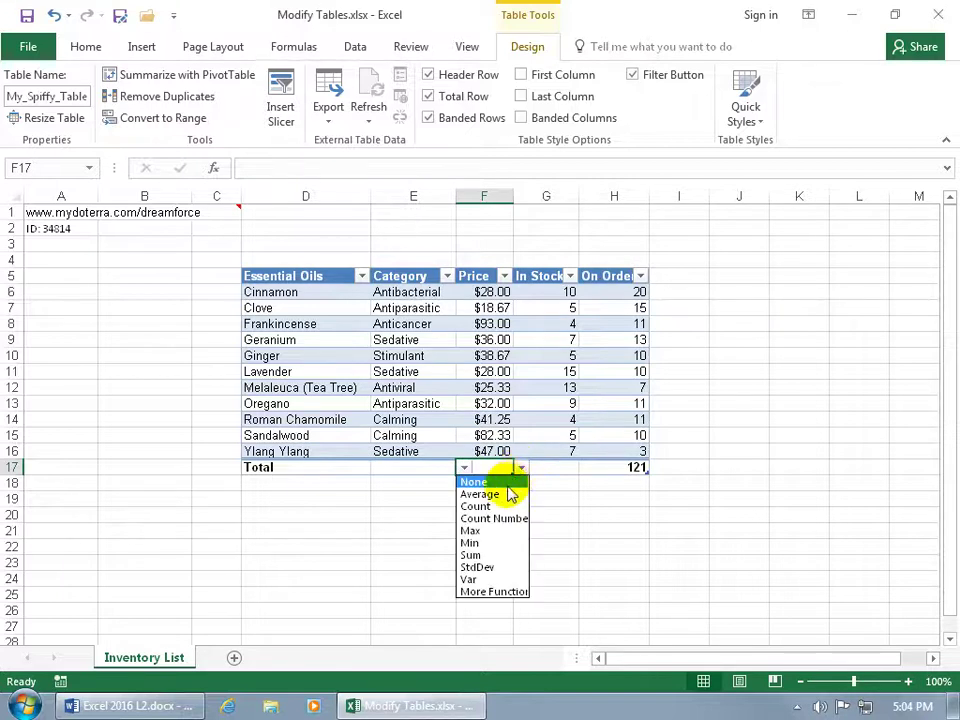
{"action": "left_click", "coordinate": [502, 494]}
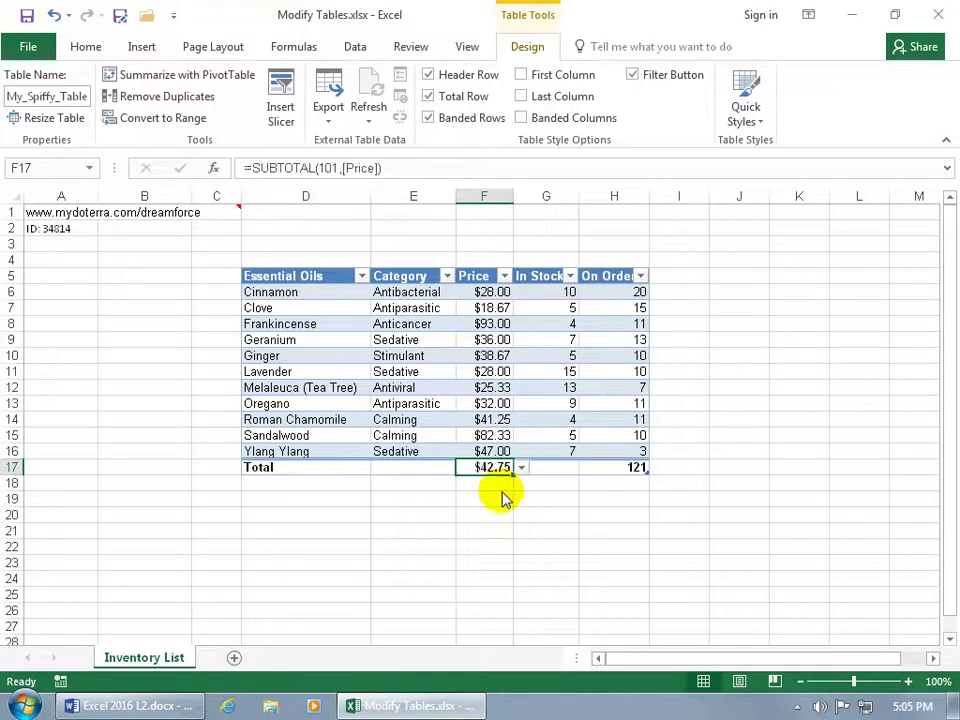
Set the total row's In Stock cell G17 to the Sum function.
{"action": "left_click", "coordinate": [565, 469]}
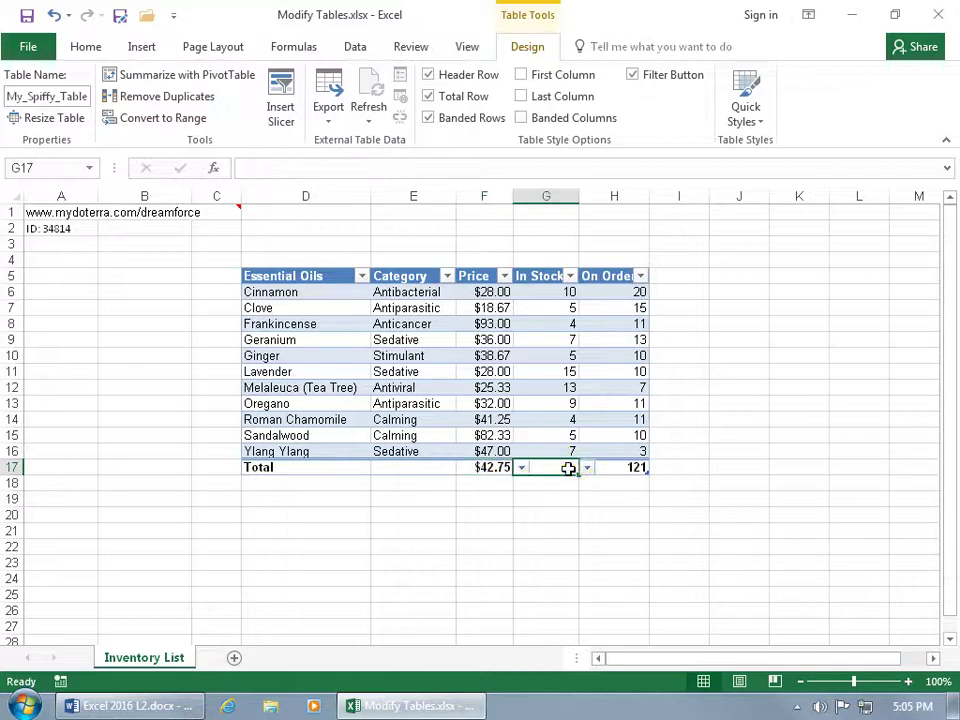
{"action": "left_click", "coordinate": [589, 469]}
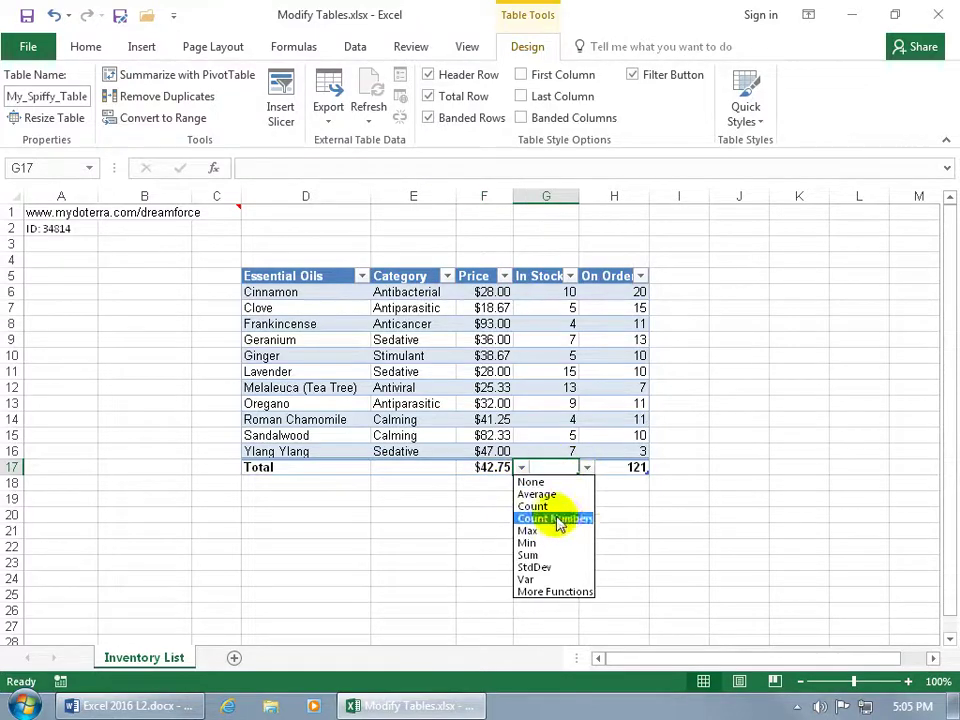
{"action": "left_click", "coordinate": [528, 555]}
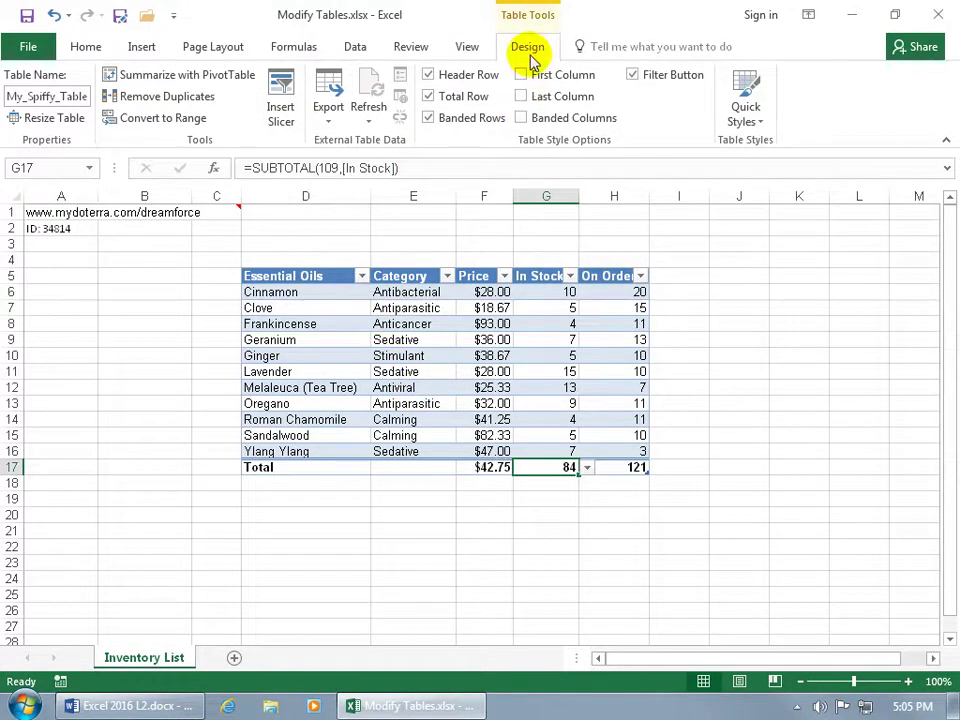
Convert the table to a normal range and remove the fill color from cells D5:H17.
{"action": "left_click", "coordinate": [156, 119]}
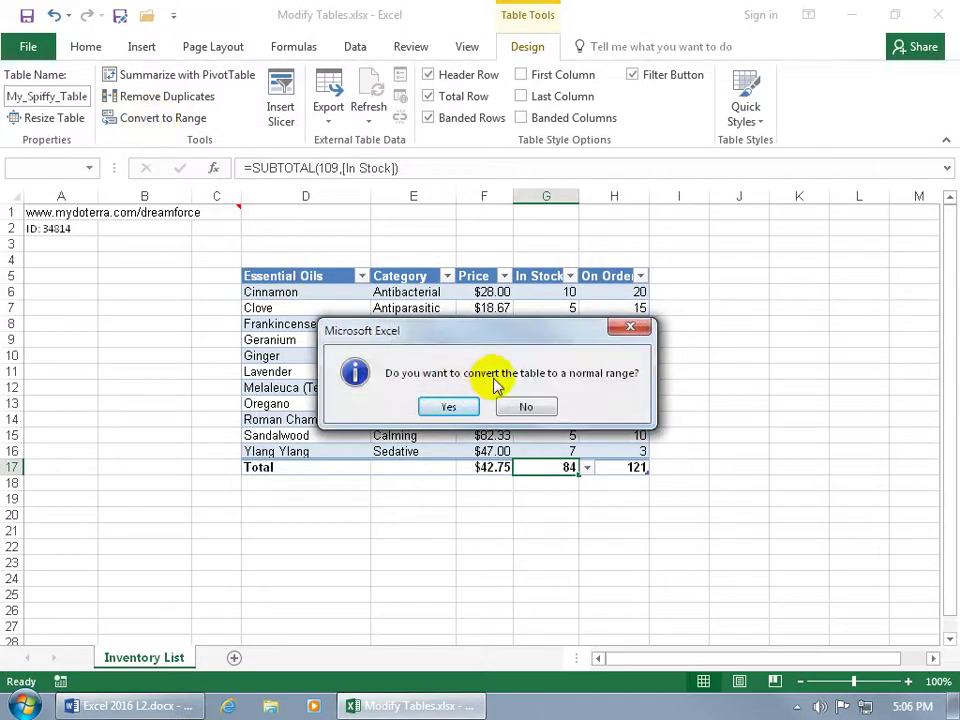
{"action": "left_click", "coordinate": [450, 407]}
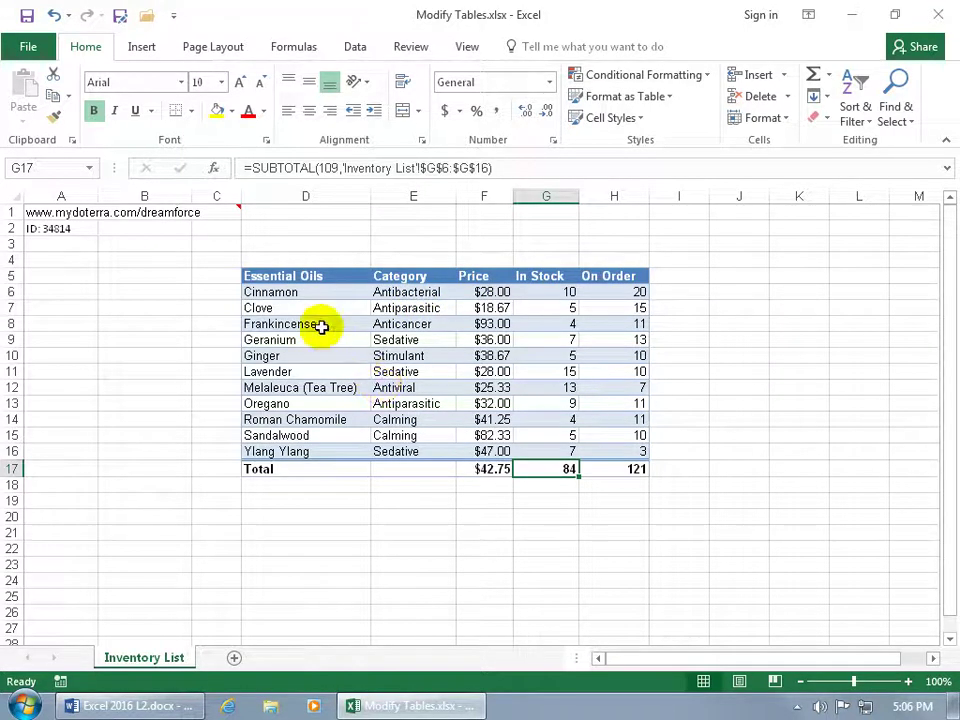
{"action": "left_click_drag", "start_coordinate": [302, 275], "coordinate": [622, 469]}
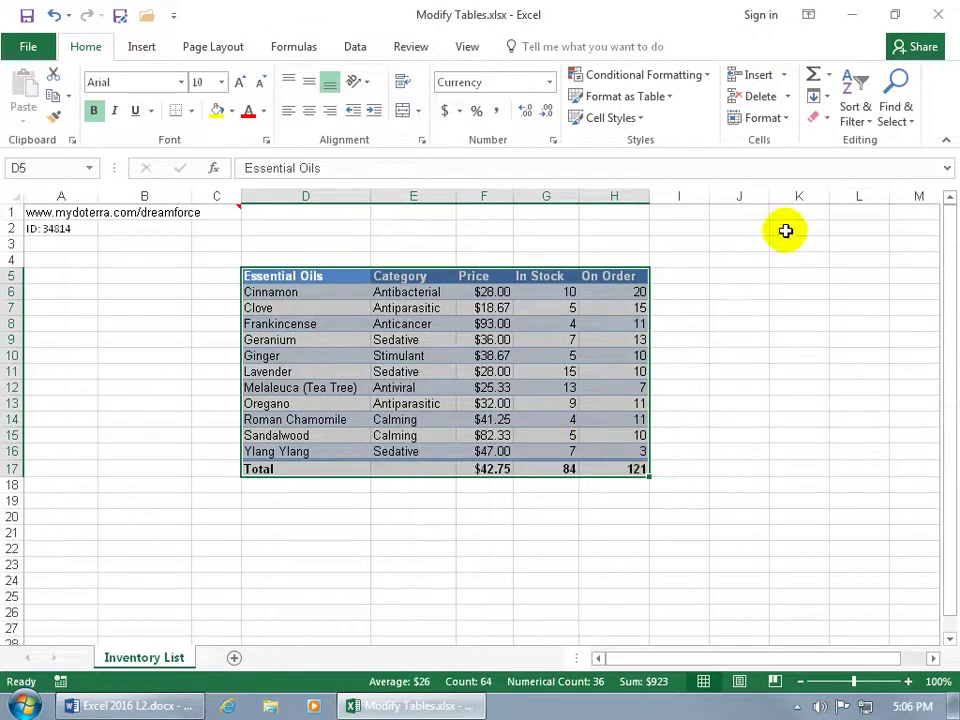
{"action": "left_click", "coordinate": [827, 119]}
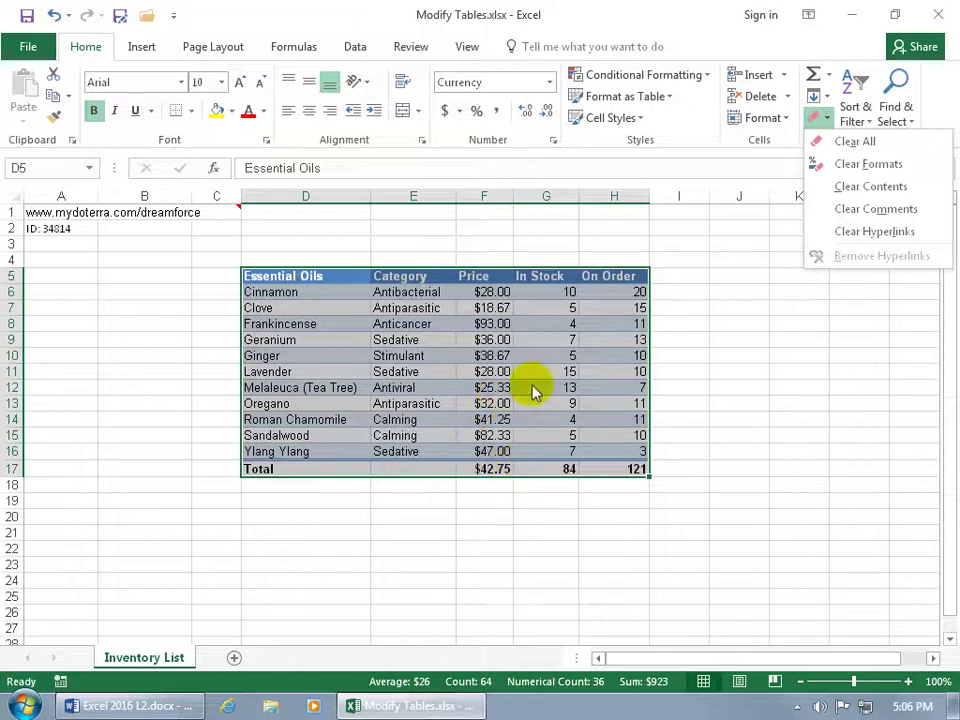
{"action": "left_click", "coordinate": [765, 289]}
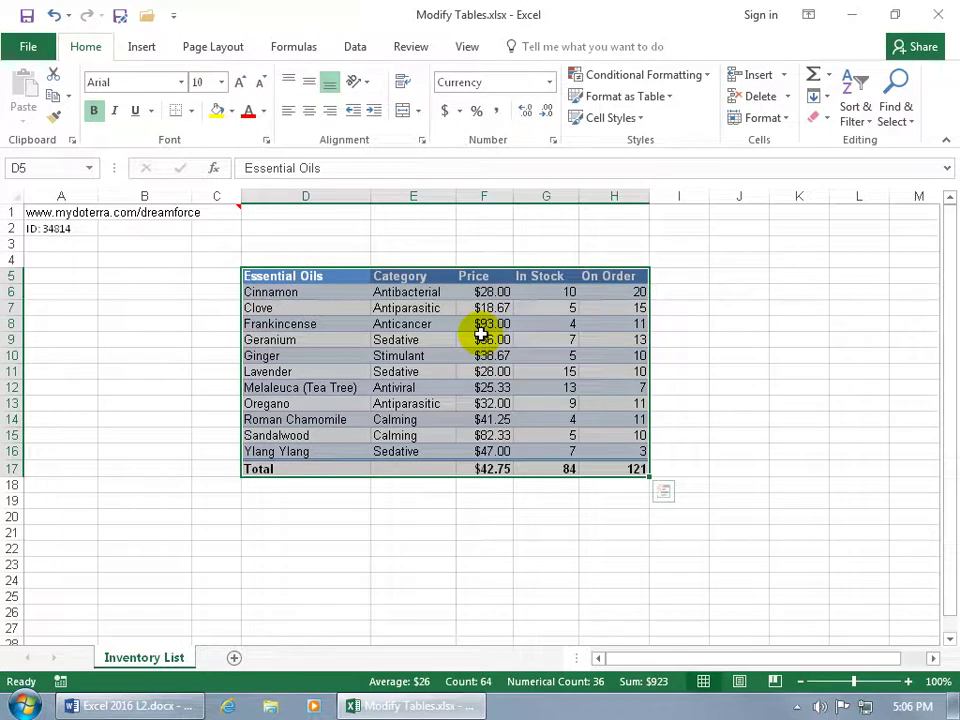
{"action": "left_click", "coordinate": [230, 112]}
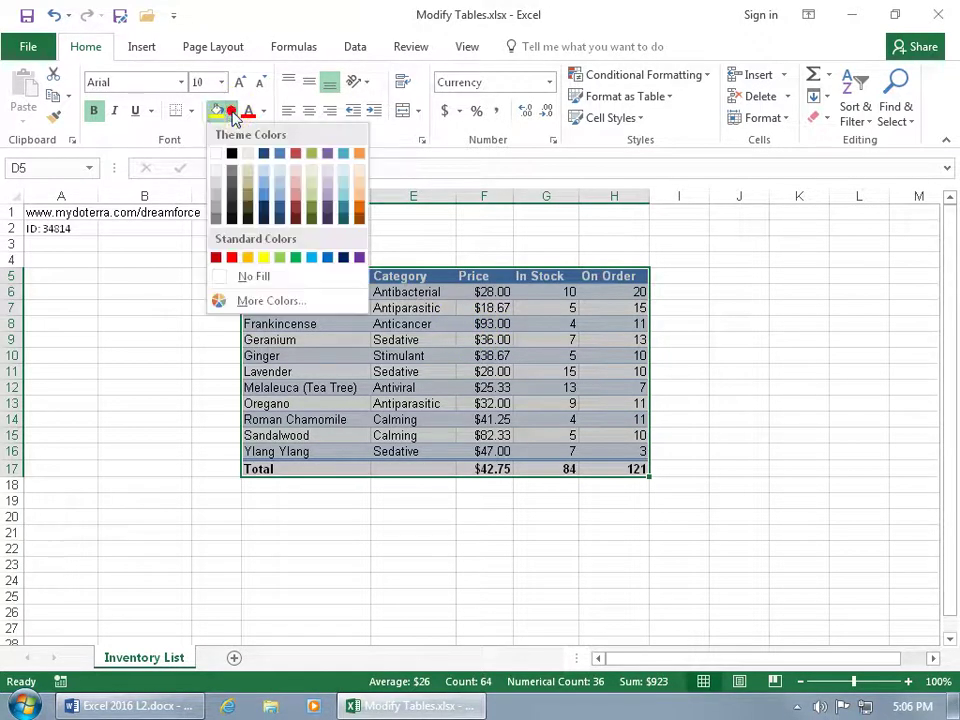
{"action": "left_click", "coordinate": [223, 276]}
{"action": "left_click", "coordinate": [321, 322]}
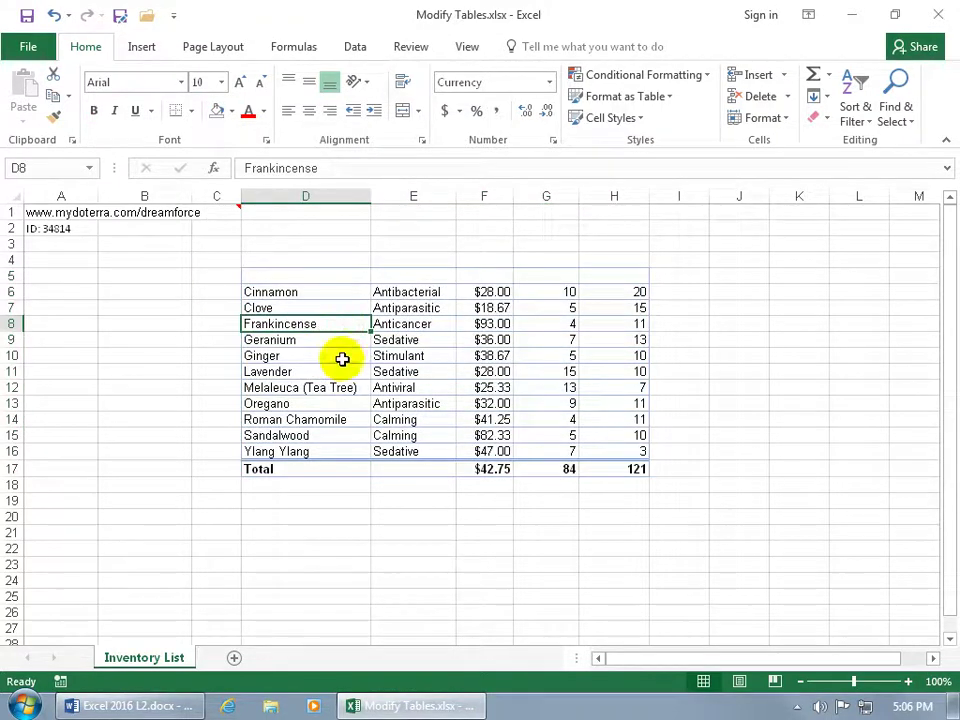
Remove all borders from cells D5:H17.
{"action": "left_click_drag", "start_coordinate": [304, 276], "coordinate": [615, 462]}
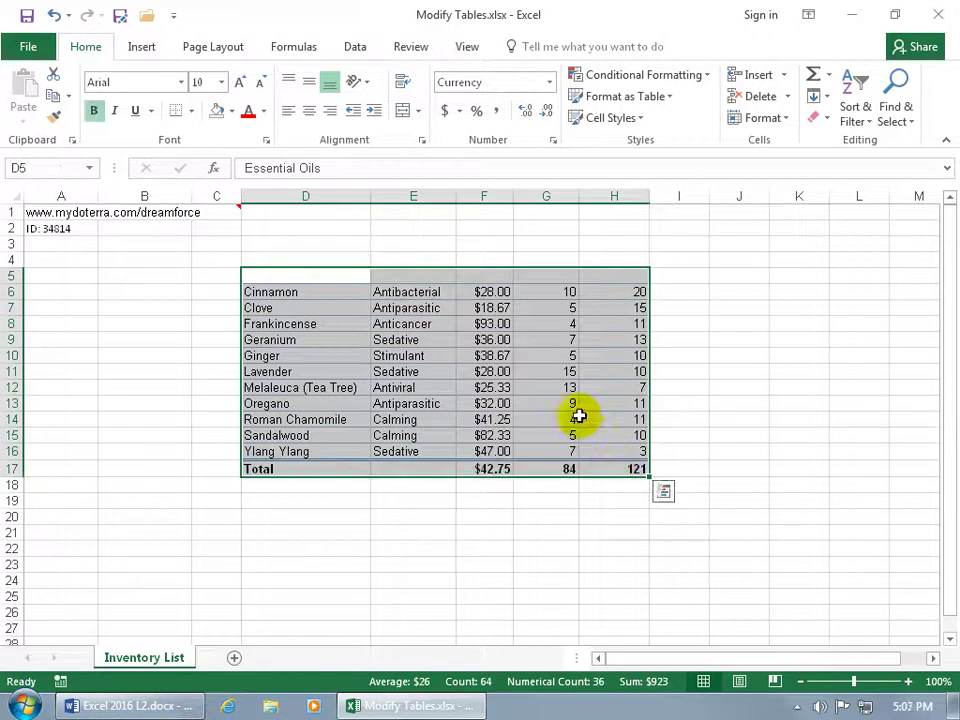
{"action": "left_click", "coordinate": [193, 112]}
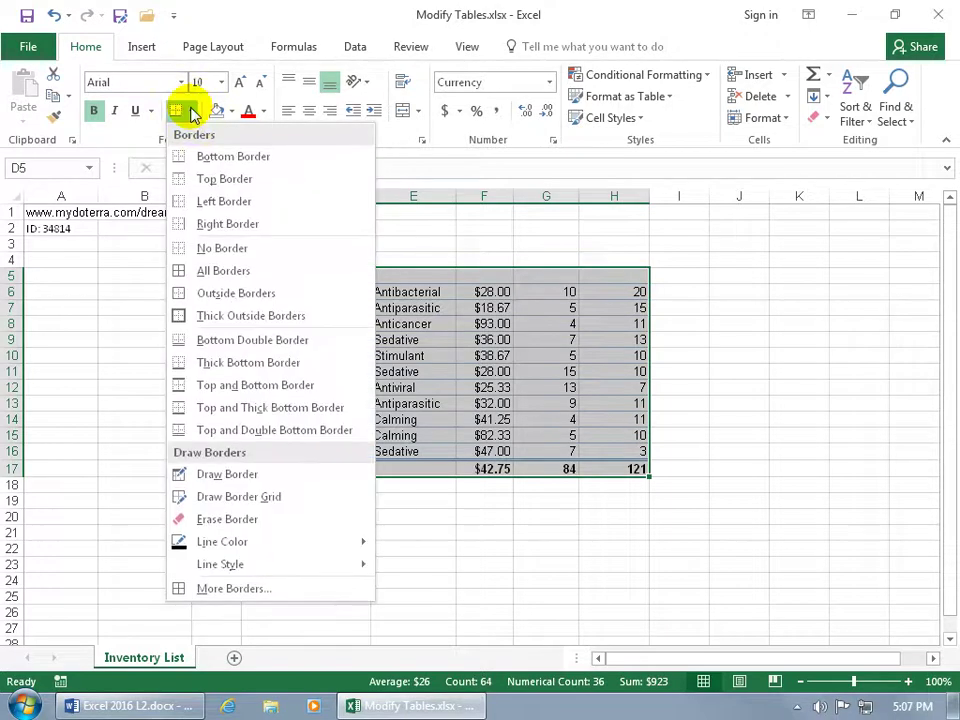
{"action": "left_click", "coordinate": [195, 247]}
{"action": "left_click", "coordinate": [287, 338]}
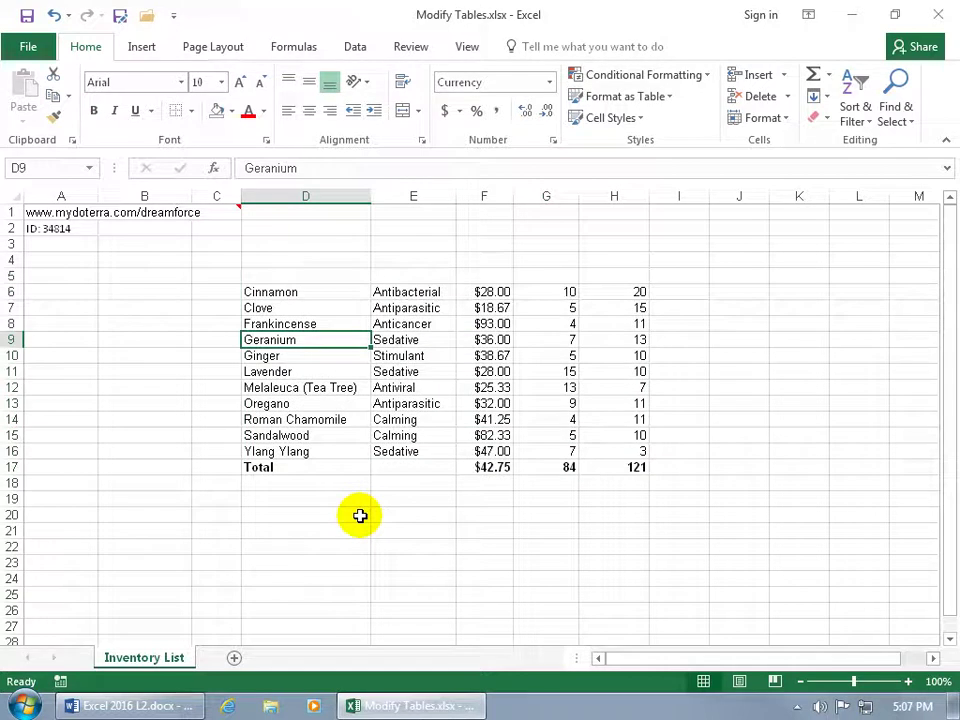
Undo the border and fill removal and the conversion of the table to a normal range.
{"action": "left_click", "coordinate": [53, 15]}
{"action": "left_click", "coordinate": [53, 15]}
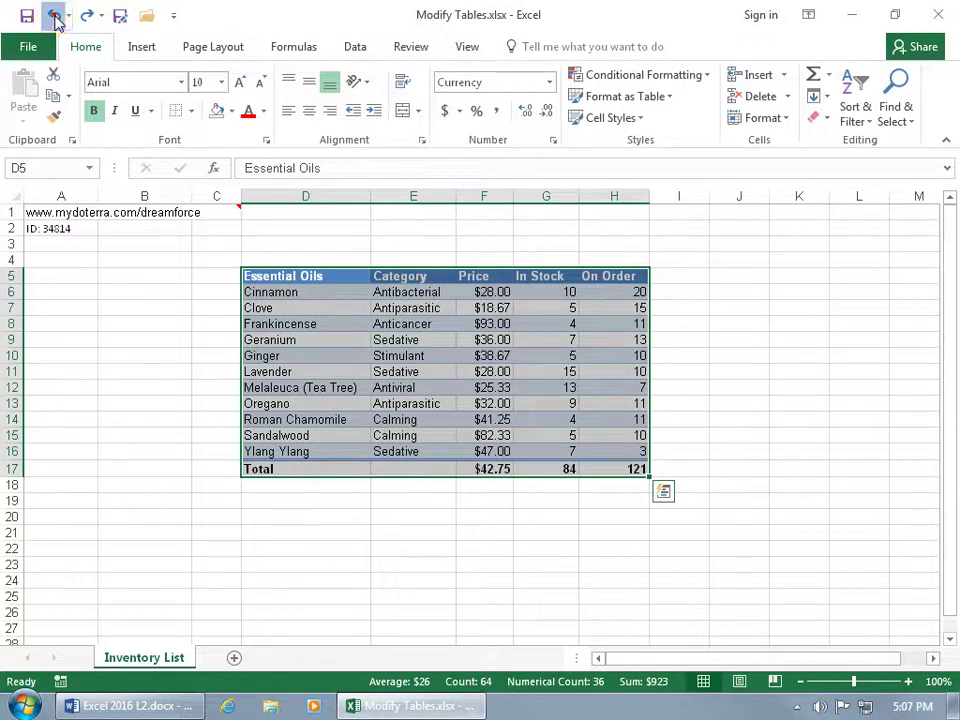
{"action": "left_click", "coordinate": [53, 15]}
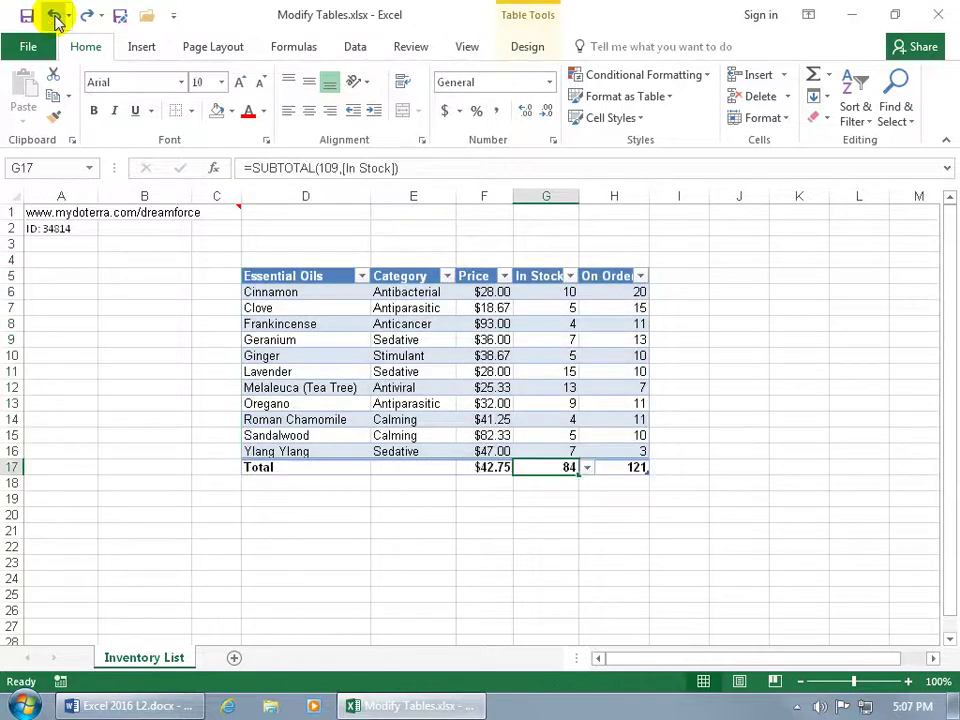
{"action": "left_click", "coordinate": [278, 323]}
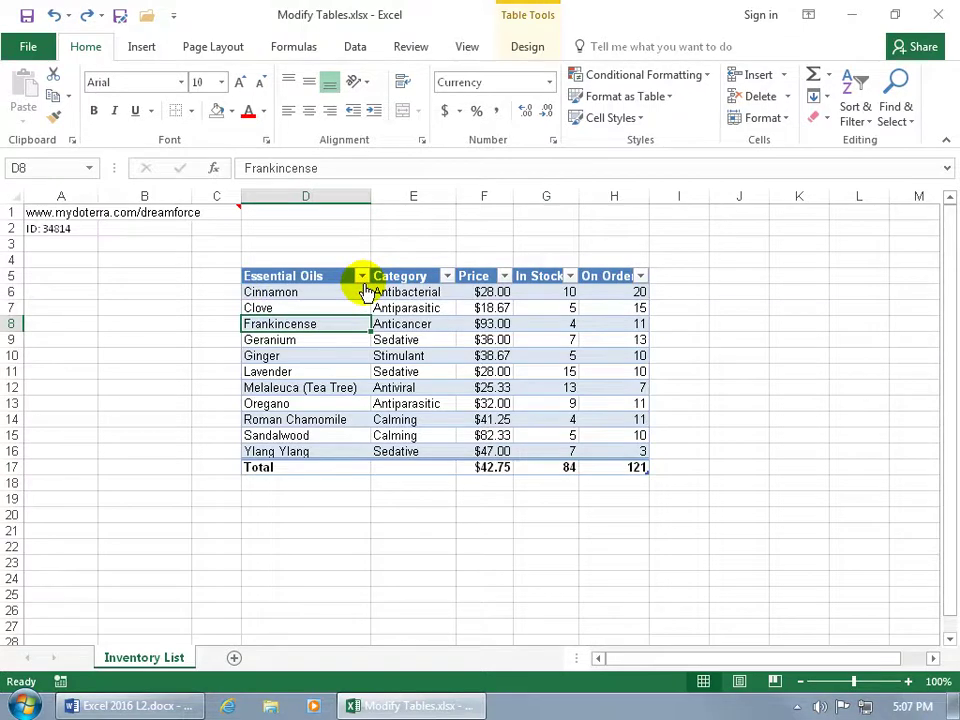